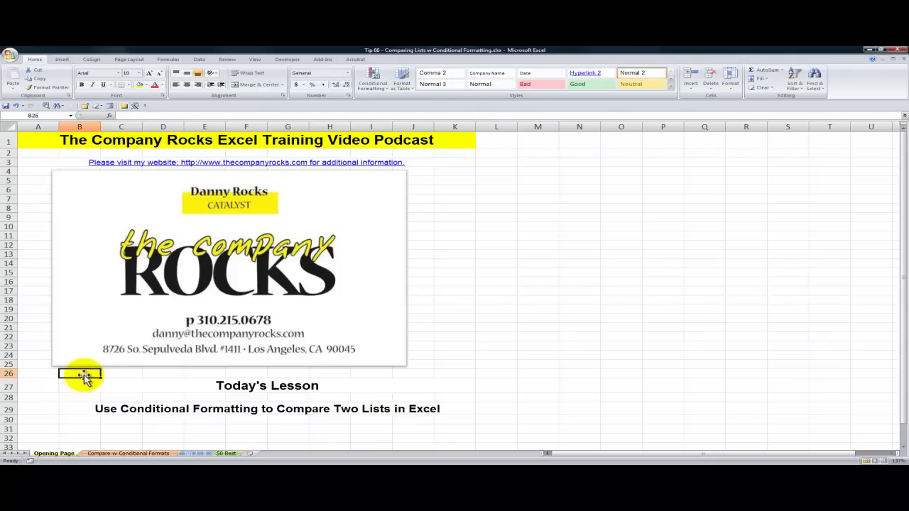
# - Examine the COUNTIF formula in cell E4, including its lookup range and criteria arguments
pyautogui.click(77, 410)
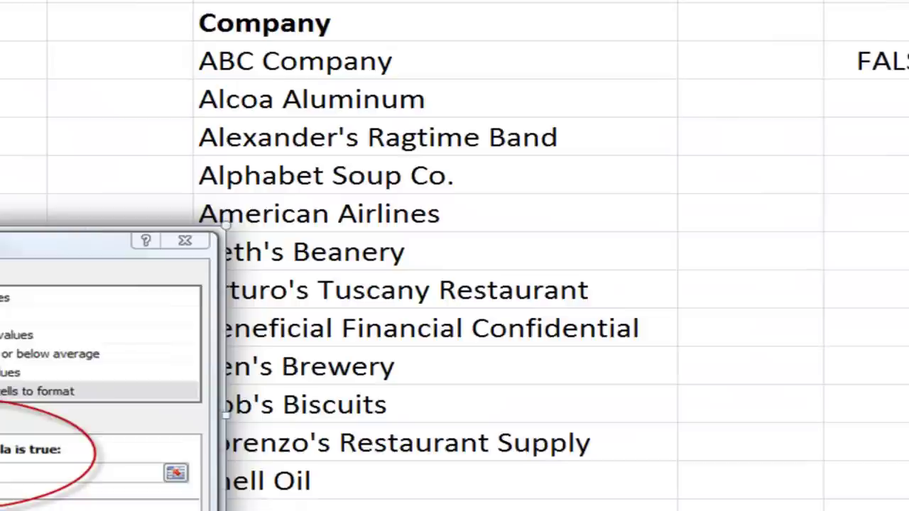
pyautogui.click(203, 85)
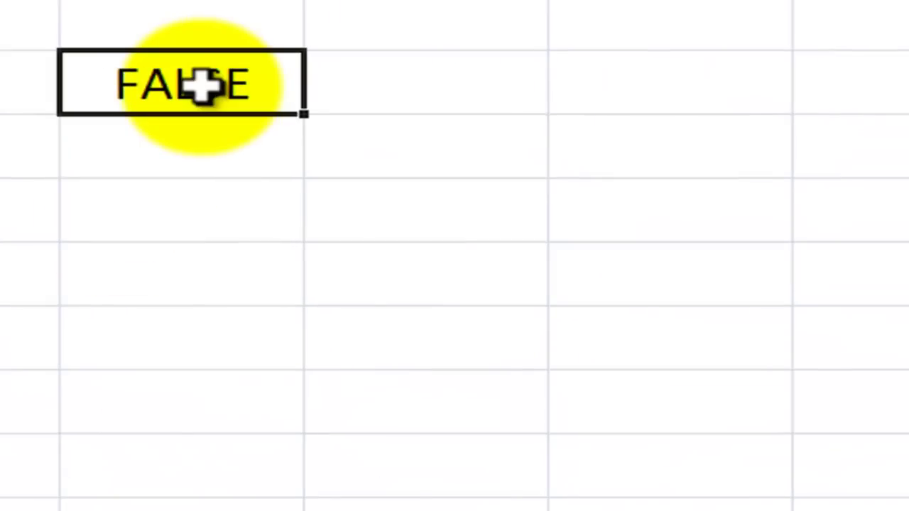
pyautogui.doubleClick(202, 85)
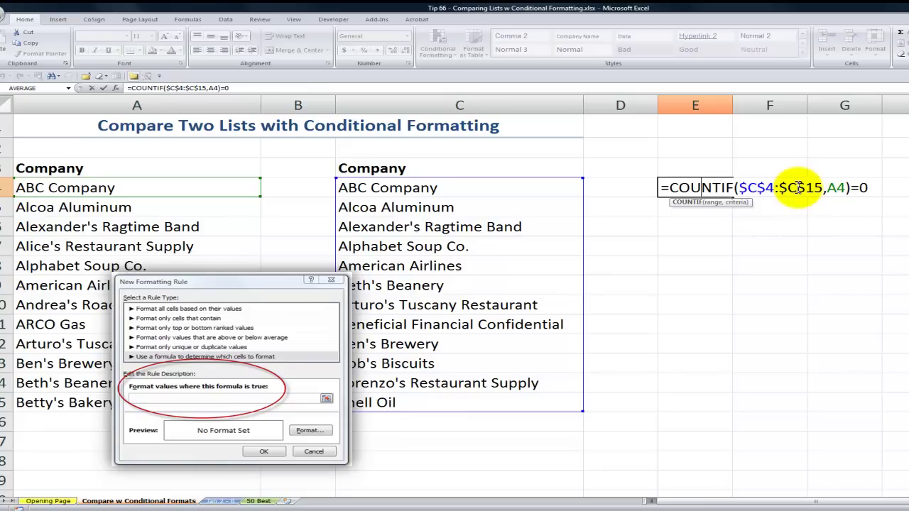
pyautogui.click(737, 203)
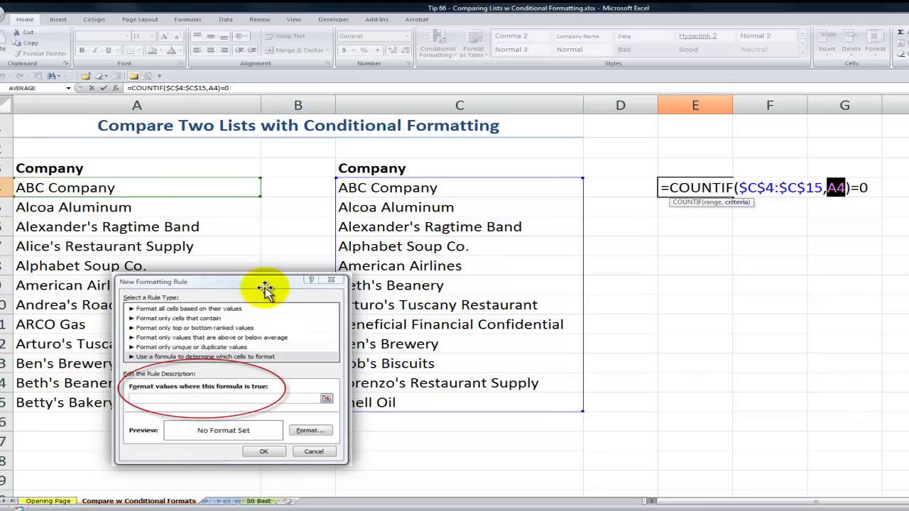
pyautogui.hotkey('ctrl', 'Return')
# - Move the dialog picture clear of the lists and start a formula-based conditional formatting rule for A4:A15
pyautogui.moveTo(264, 288); pyautogui.dragTo(903, 231)
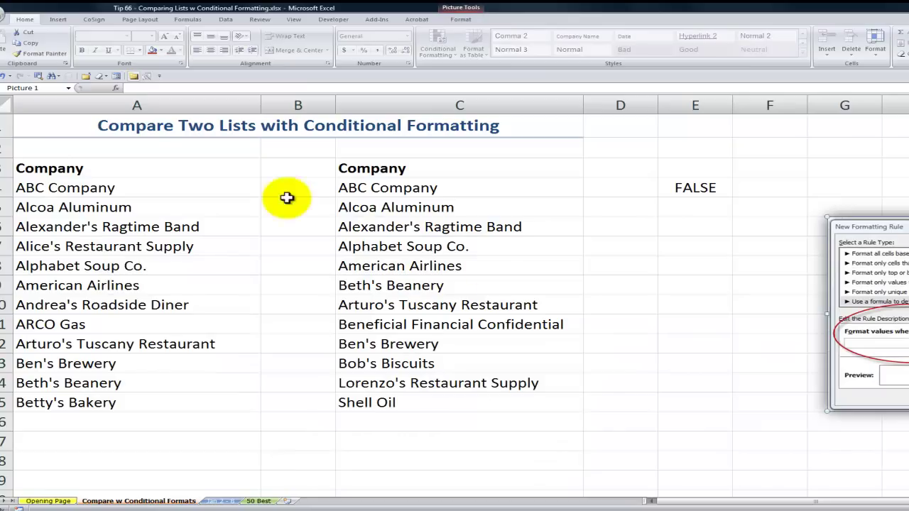
pyautogui.moveTo(115, 189); pyautogui.dragTo(77, 402)
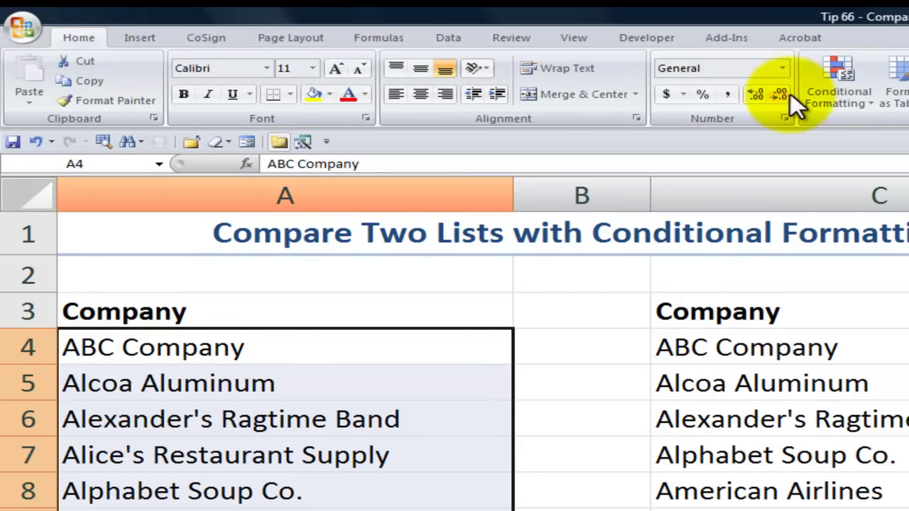
pyautogui.click(841, 96)
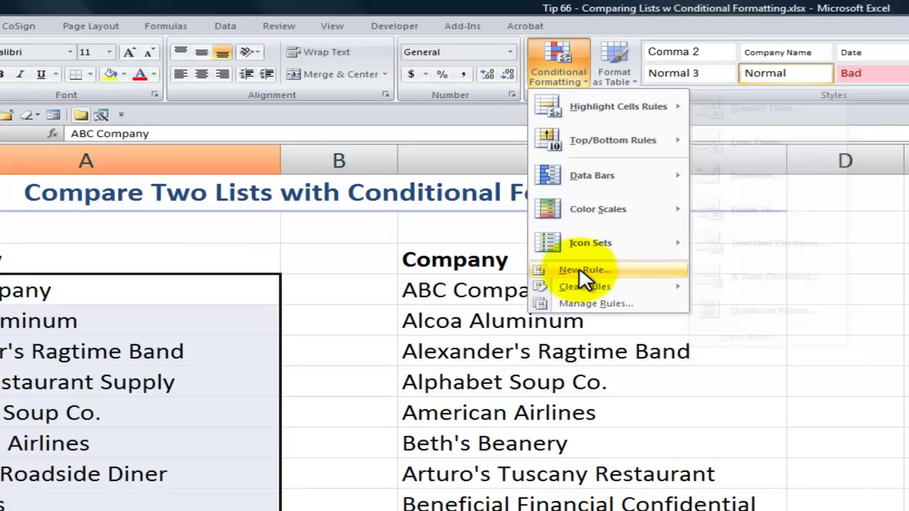
pyautogui.click(578, 270)
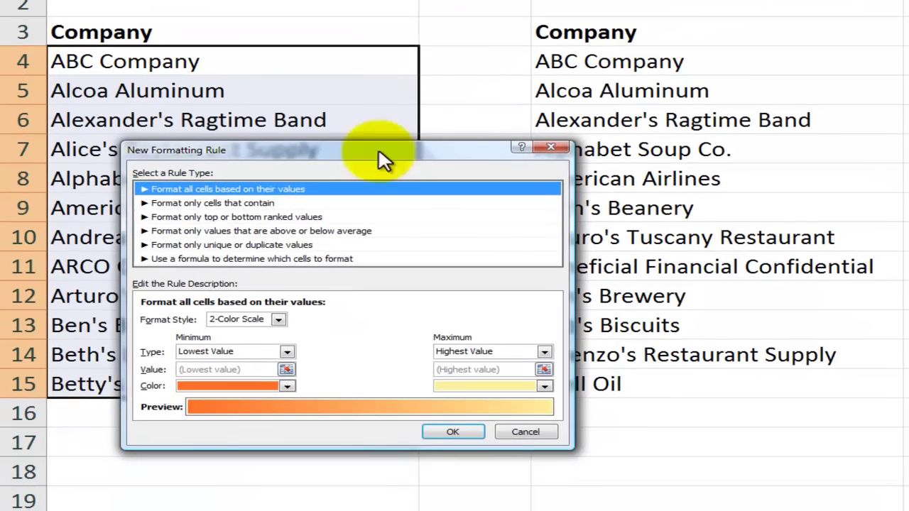
pyautogui.click(169, 259)
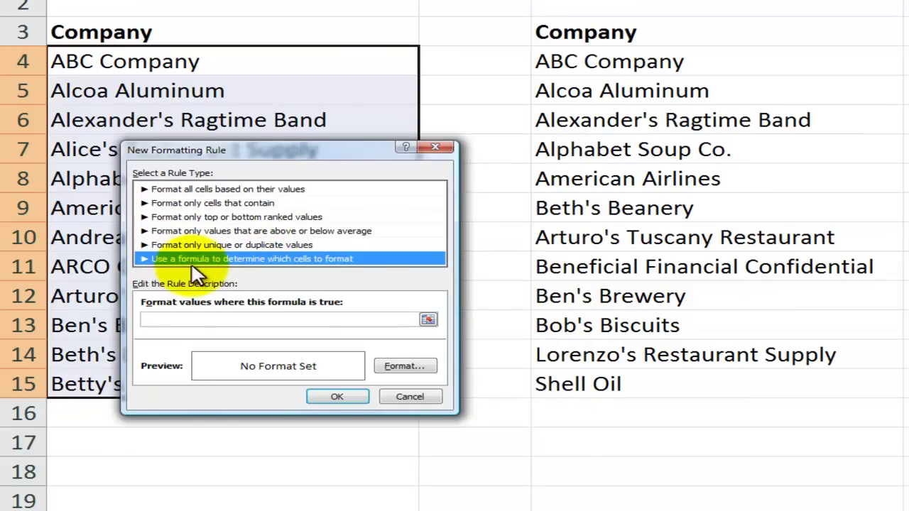
# - Enter the rule formula =countif($C$4:$C$15,A4)=0, with an absolute lookup range and a relative criteria reference
pyautogui.click(172, 320)
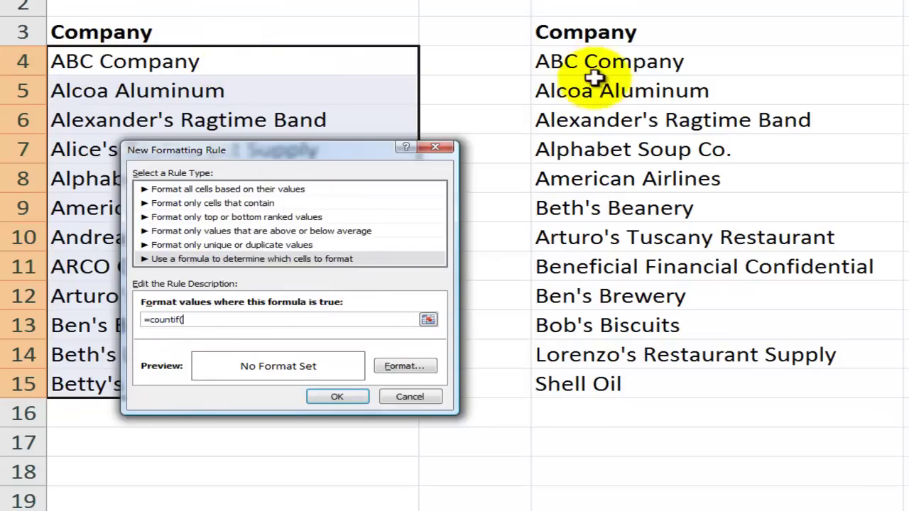
pyautogui.moveTo(604, 65); pyautogui.dragTo(579, 381)
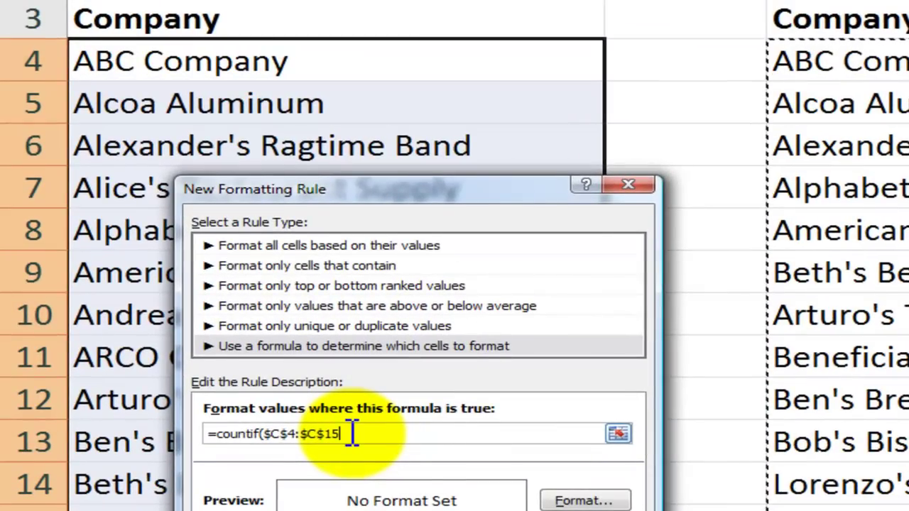
pyautogui.write(',')
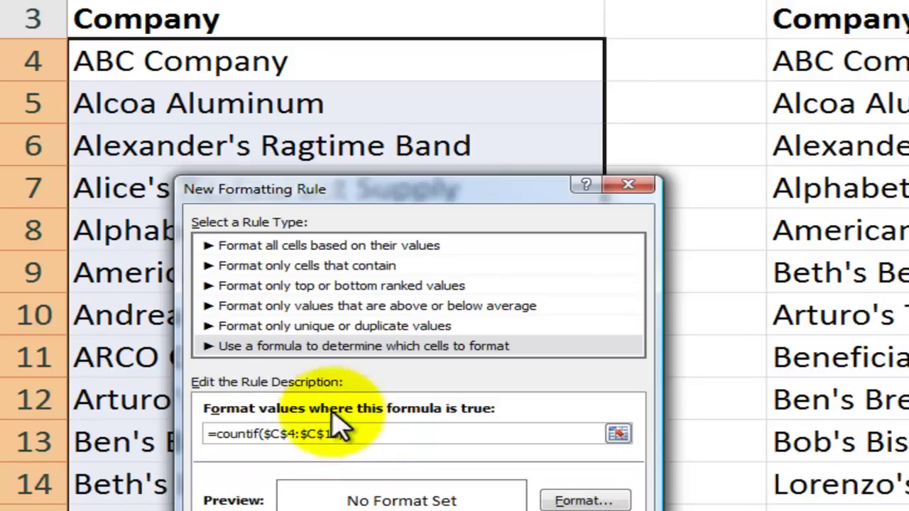
pyautogui.click(225, 64)
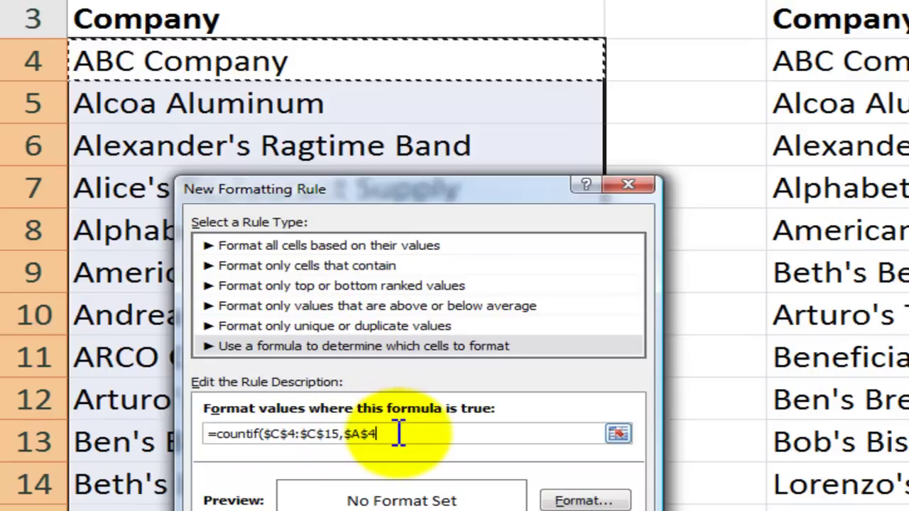
pyautogui.press('F4')
pyautogui.press('F4')
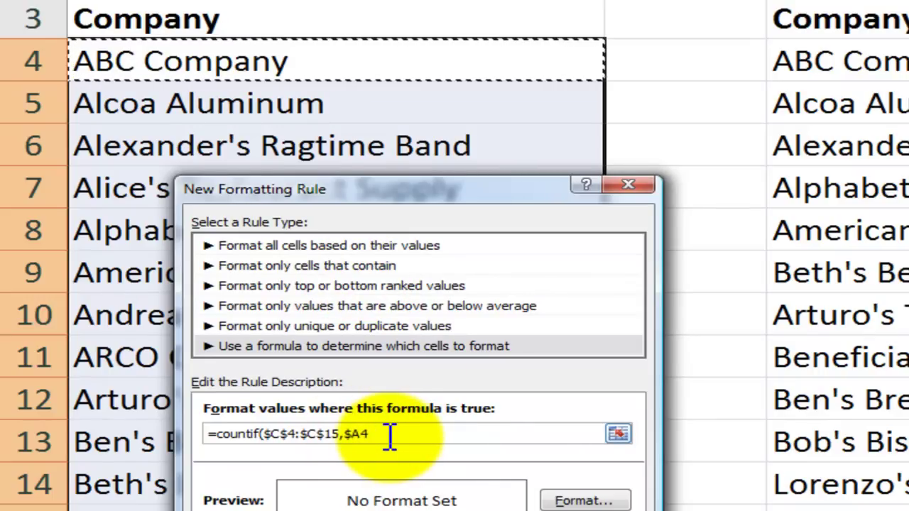
pyautogui.press('F4')
pyautogui.write(')=0')
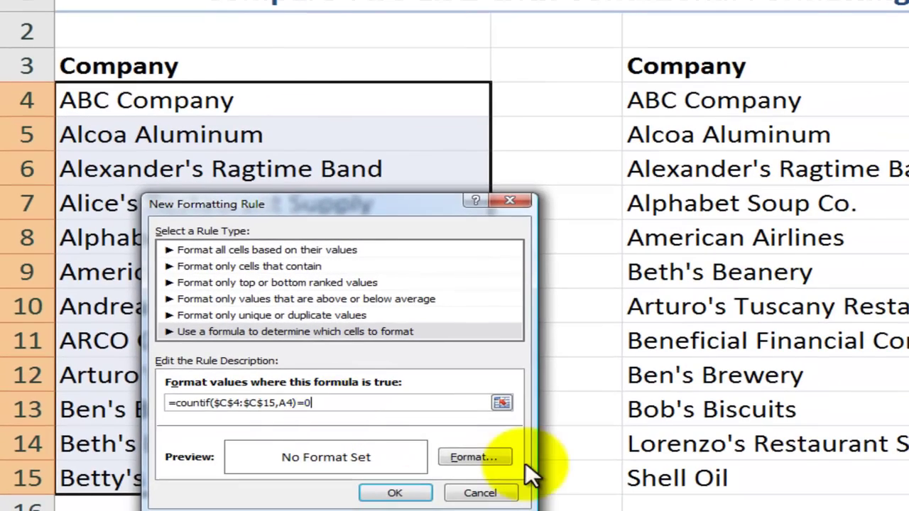
# - Give the rule a blue background fill and apply it to the first company list
pyautogui.click(482, 457)
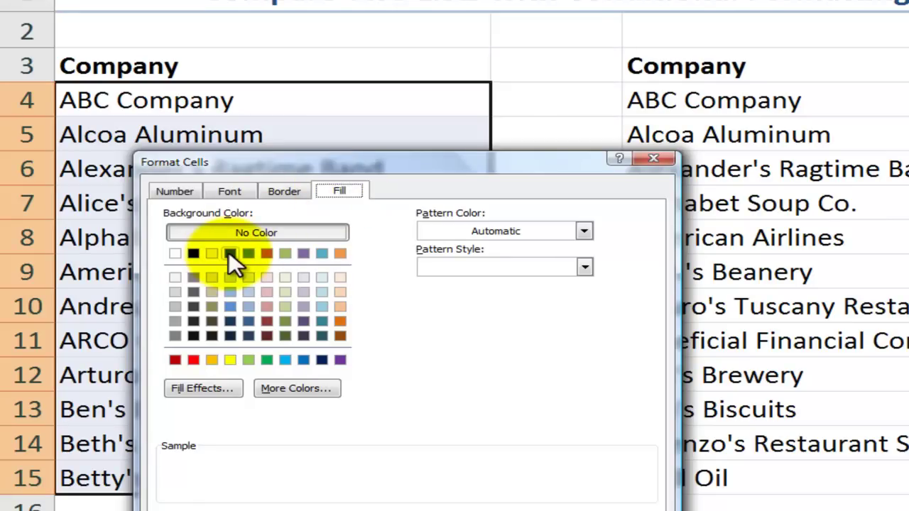
pyautogui.click(250, 253)
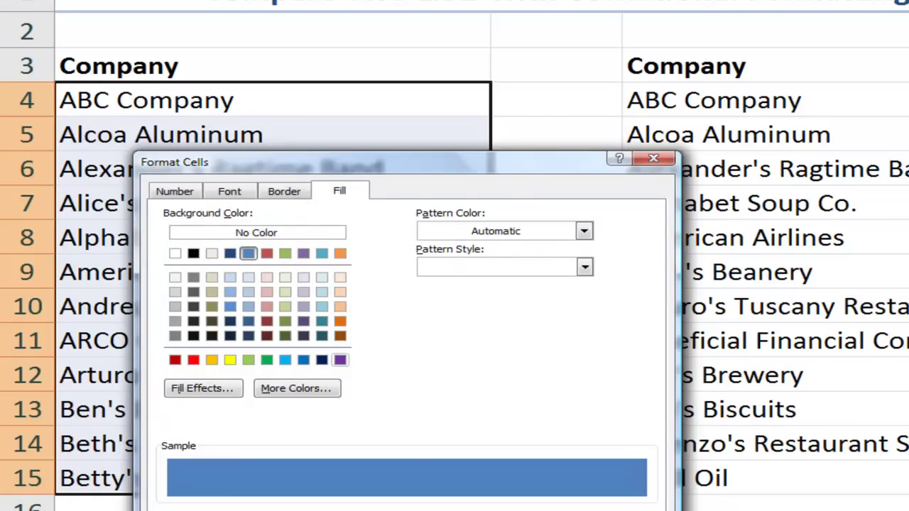
pyautogui.press('Return')
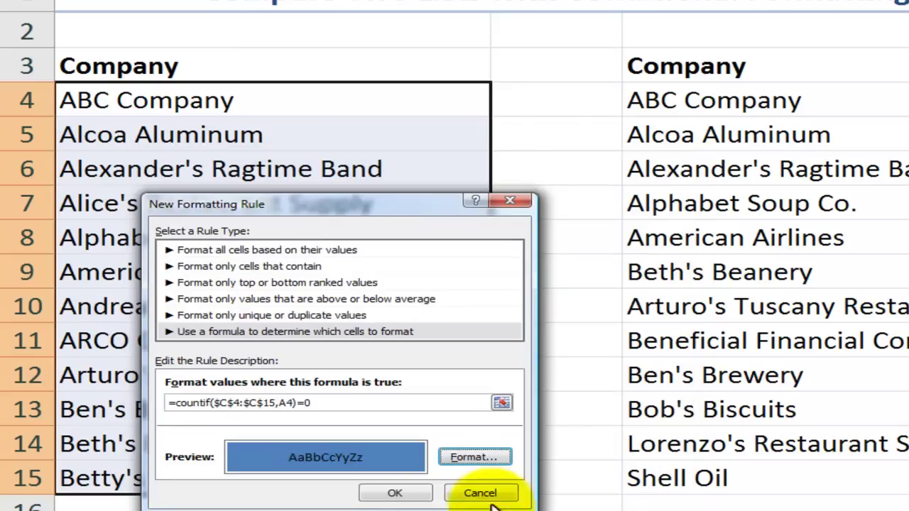
pyautogui.click(394, 493)
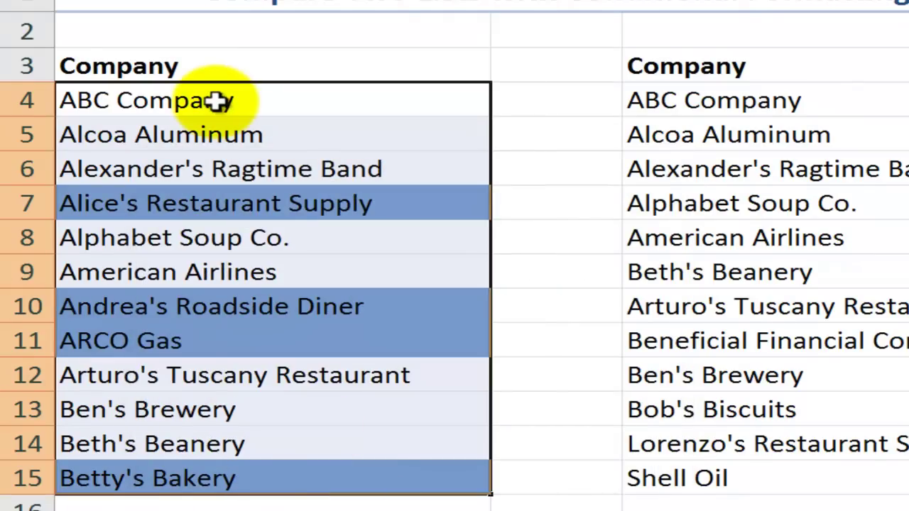
# - Review the highlighted companies in the first list against the entries in the second list
pyautogui.moveTo(216, 102); pyautogui.dragTo(234, 474)
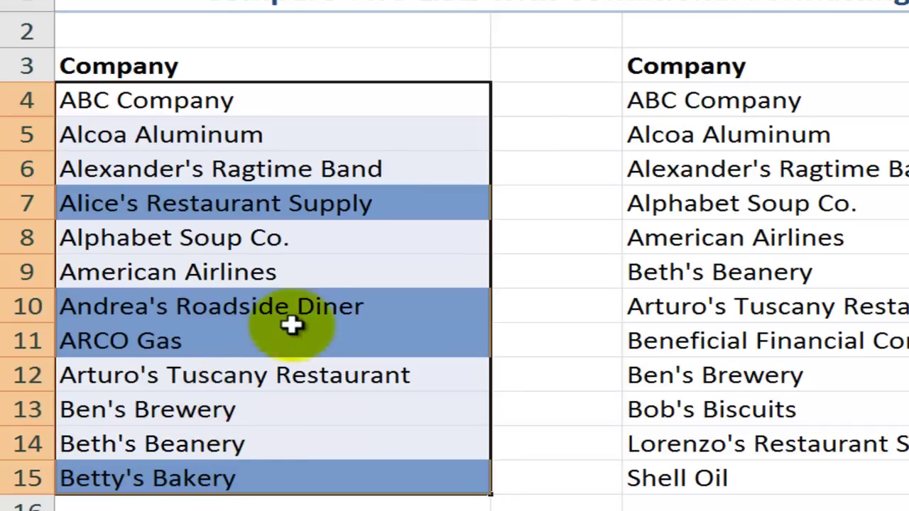
pyautogui.click(331, 303)
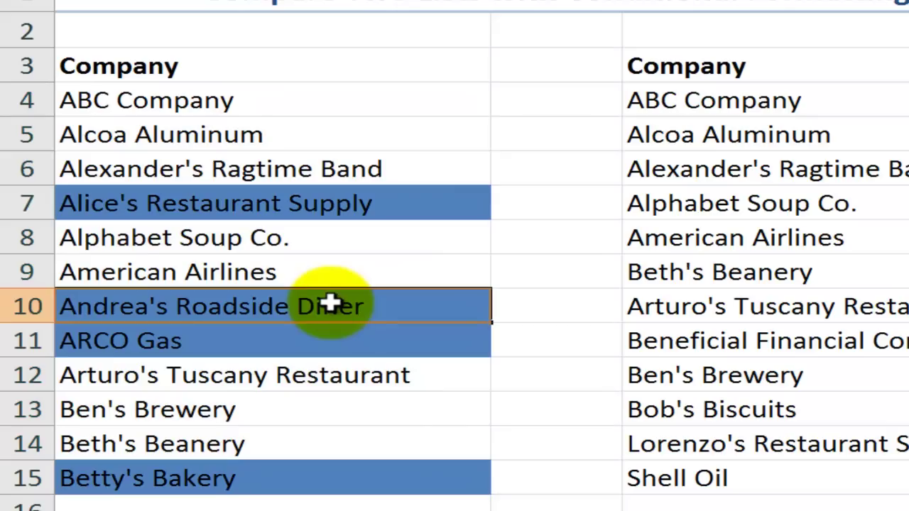
pyautogui.moveTo(675, 138); pyautogui.dragTo(729, 392)
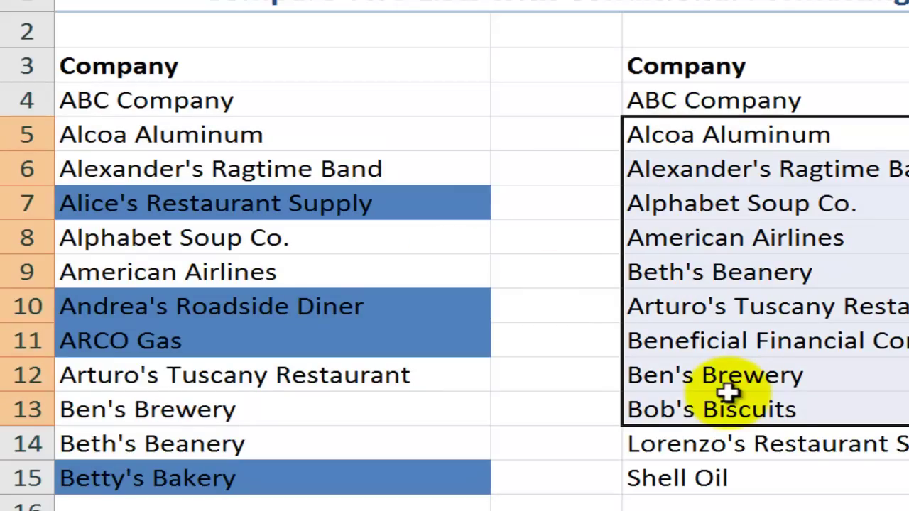
# - Test the rule by replacing the company in C7 with "Alice's Restaurant Supply", and undo the entry
pyautogui.click(700, 203)
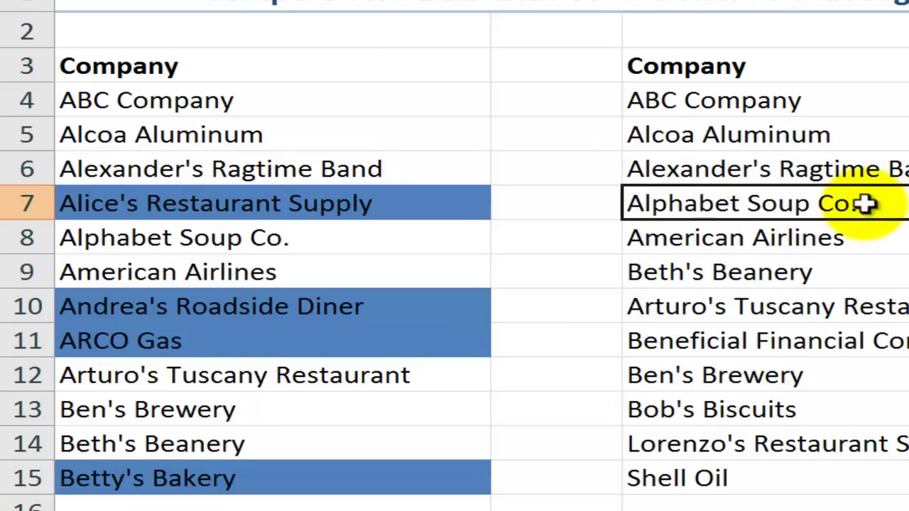
pyautogui.write("Alice's Restaurant Supp")
pyautogui.press('Return')
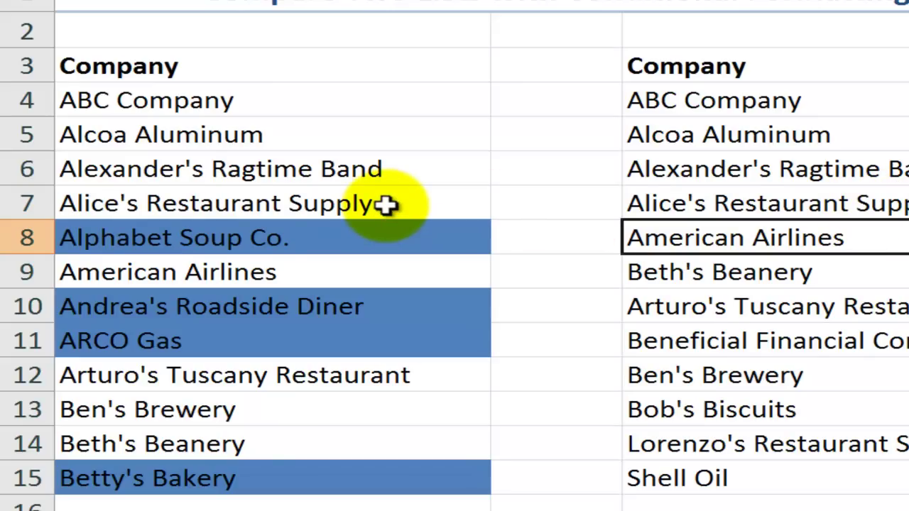
pyautogui.hotkey('ctrl', 'z')
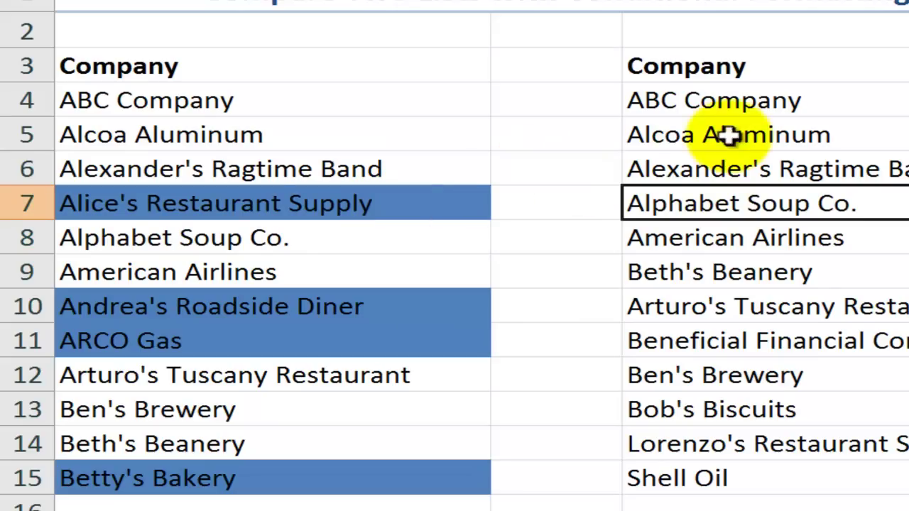
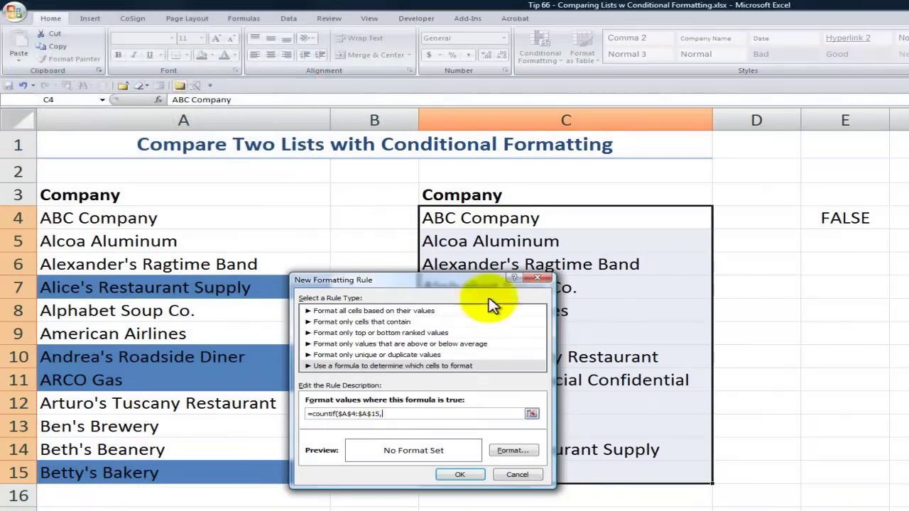
# - Complete the second list's rule formula as =countif($A$4:$A$15,C4)=0, using a relative reference to C4
pyautogui.click(475, 218)
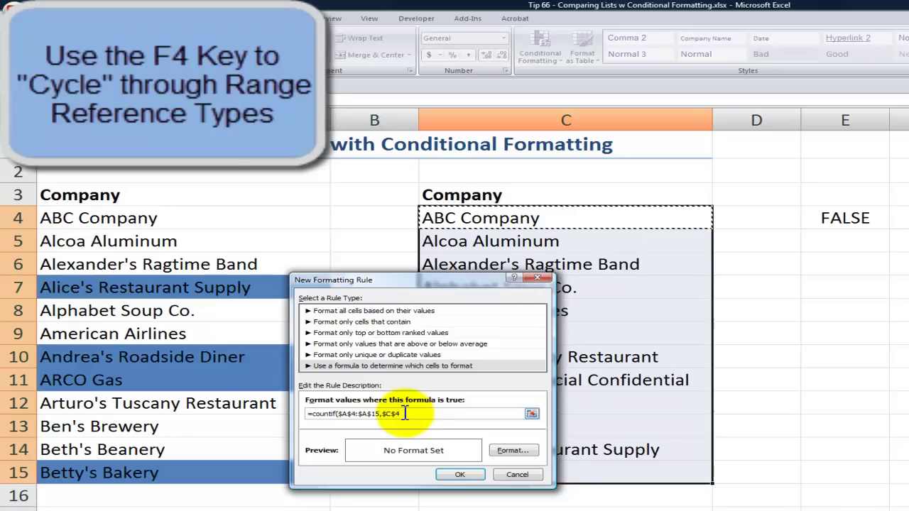
pyautogui.press('F4')
pyautogui.press('F4')
pyautogui.press('F4')
pyautogui.write(')=0')
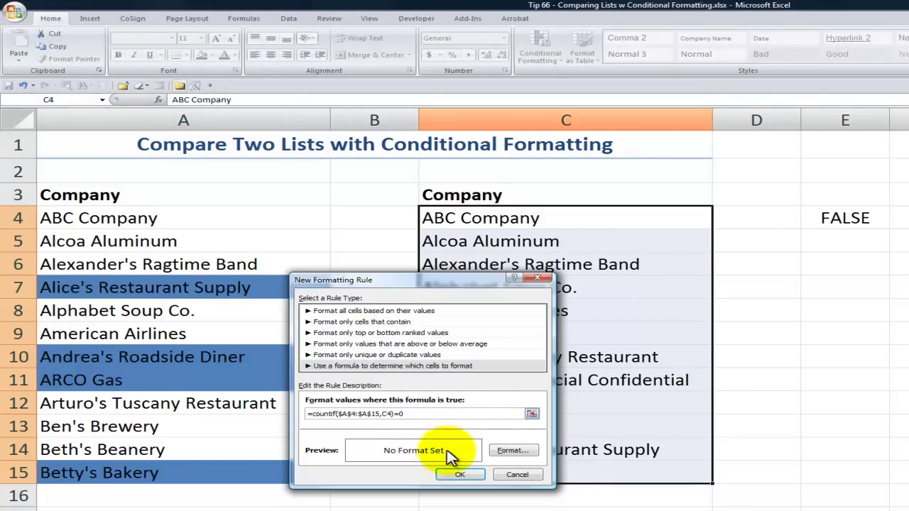
# - Give the second list's rule a red background fill and apply it to C4:C15
pyautogui.click(517, 454)
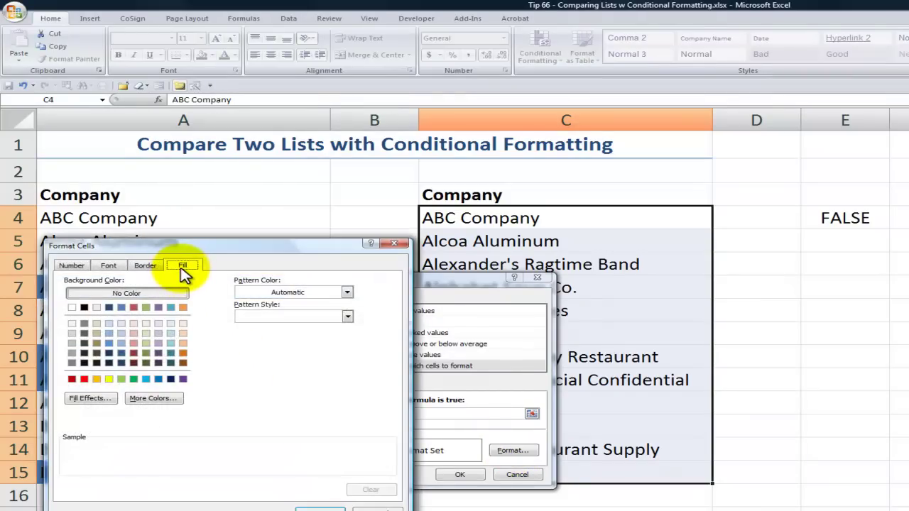
pyautogui.click(134, 307)
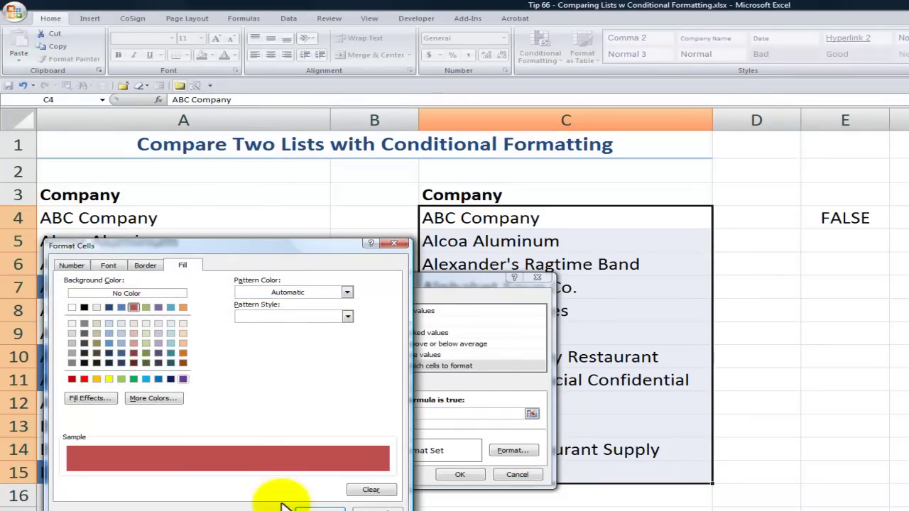
pyautogui.click(313, 509)
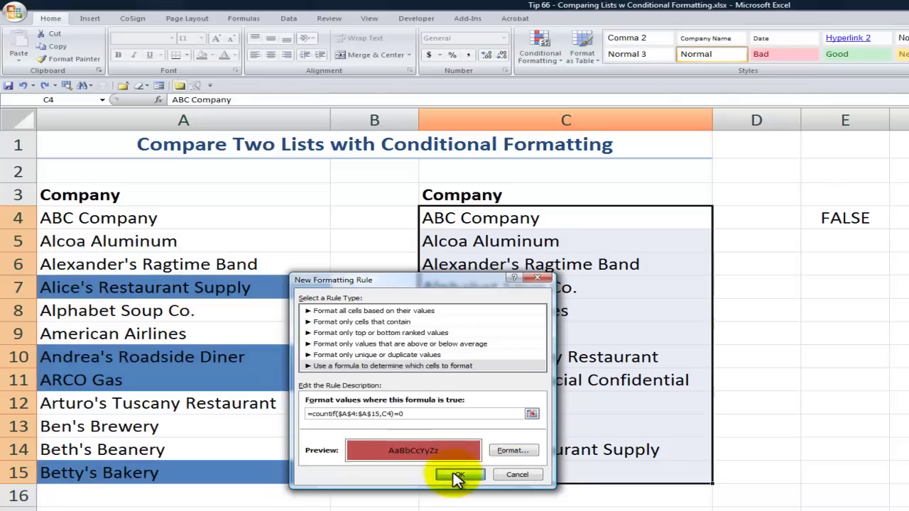
pyautogui.click(458, 474)
# - Compare the highlighted unmatched companies in the two lists
pyautogui.click(522, 379)
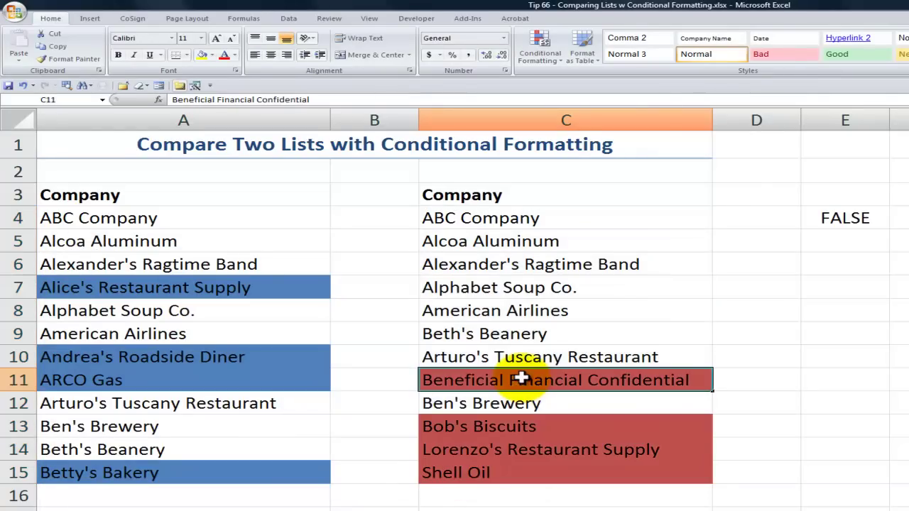
pyautogui.moveTo(532, 213); pyautogui.dragTo(540, 439)
pyautogui.click(201, 318)
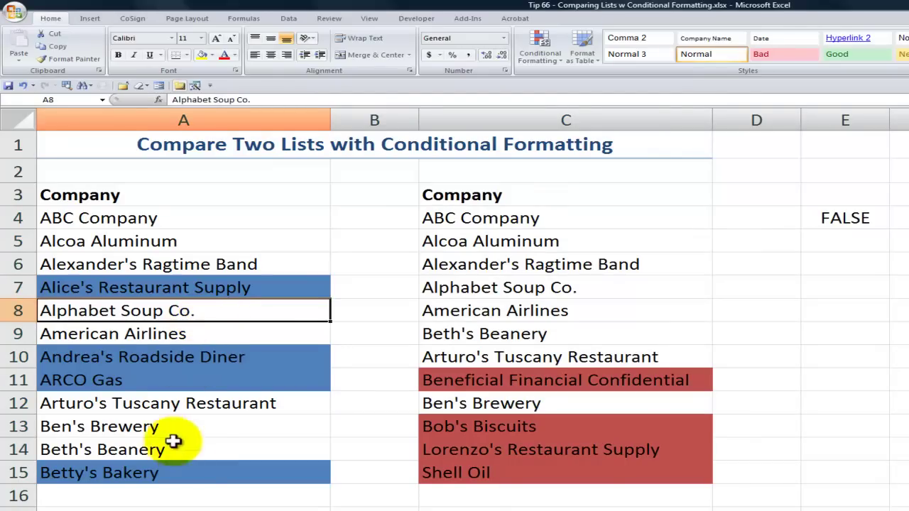
pyautogui.click(179, 475)
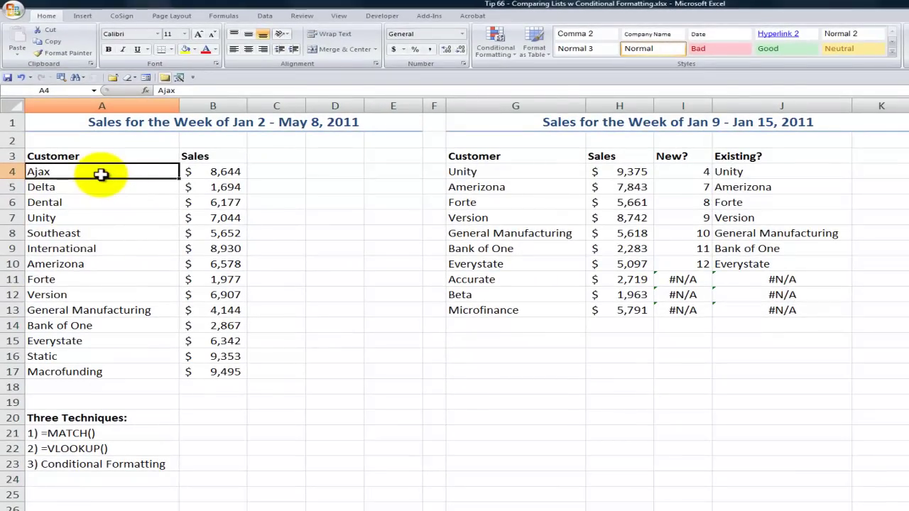
# - Review the listed comparison techniques and the customer ranges A4:A17 and G4:G13 of the two weekly sales lists
pyautogui.click(74, 435)
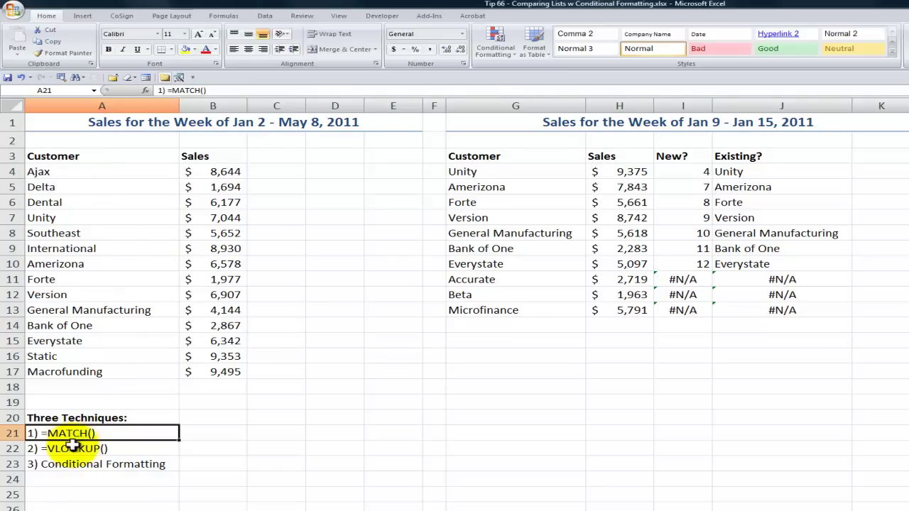
pyautogui.click(68, 449)
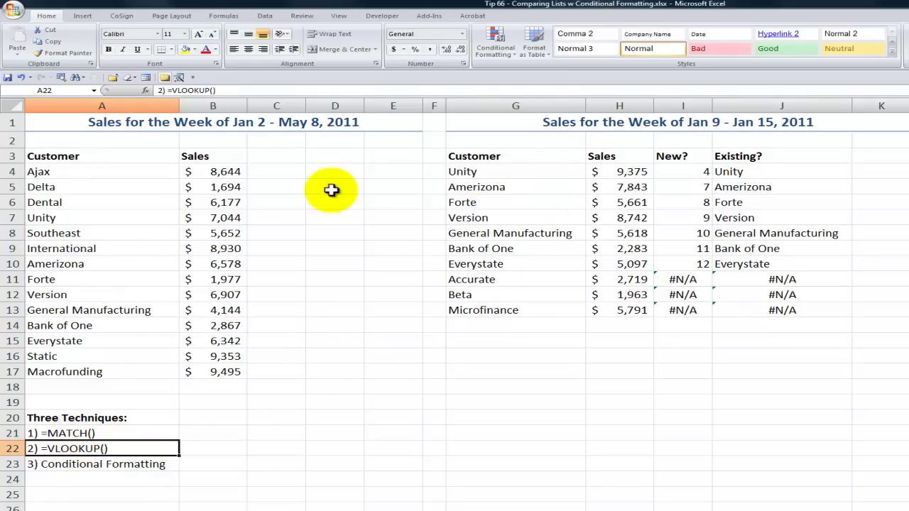
pyautogui.click(91, 172)
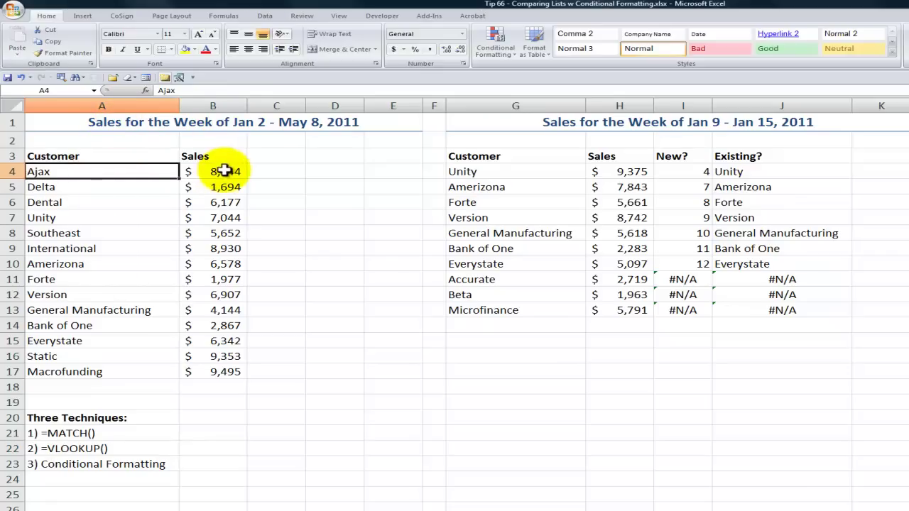
pyautogui.moveTo(102, 171); pyautogui.dragTo(84, 368)
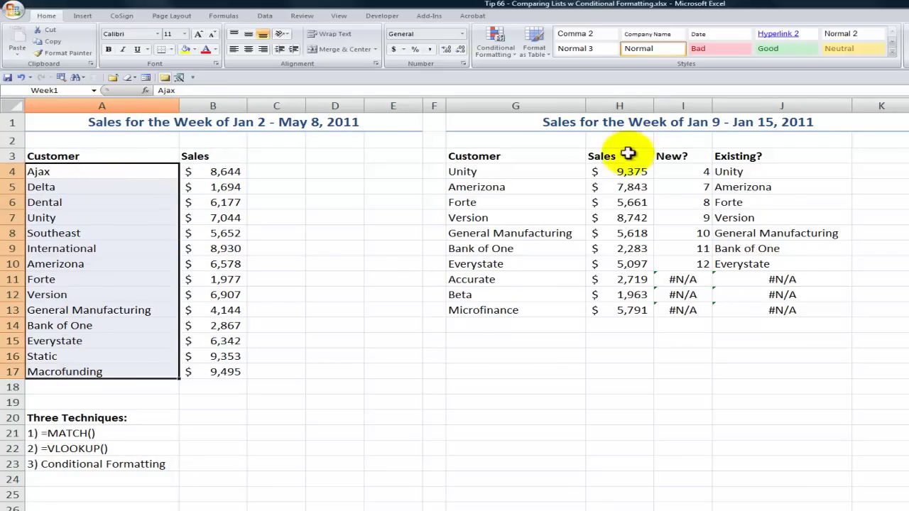
pyautogui.moveTo(480, 172); pyautogui.dragTo(471, 316)
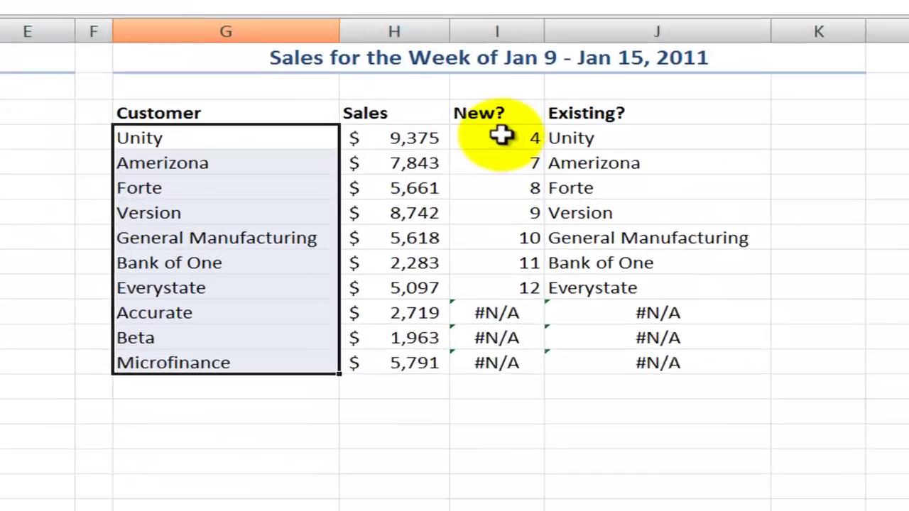
# - Examine the lookup value, lookup array and match type arguments of the MATCH formula in I4
pyautogui.click(684, 171)
pyautogui.doubleClick(446, 129)
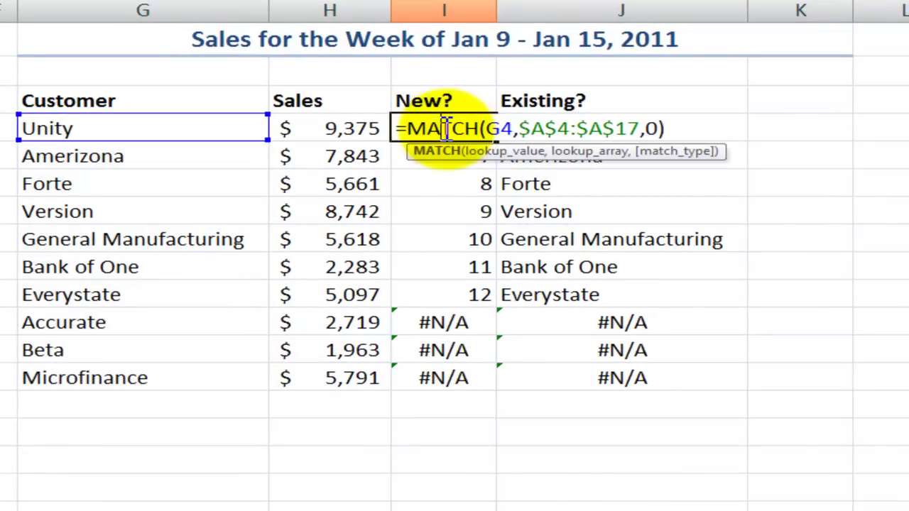
pyautogui.click(476, 153)
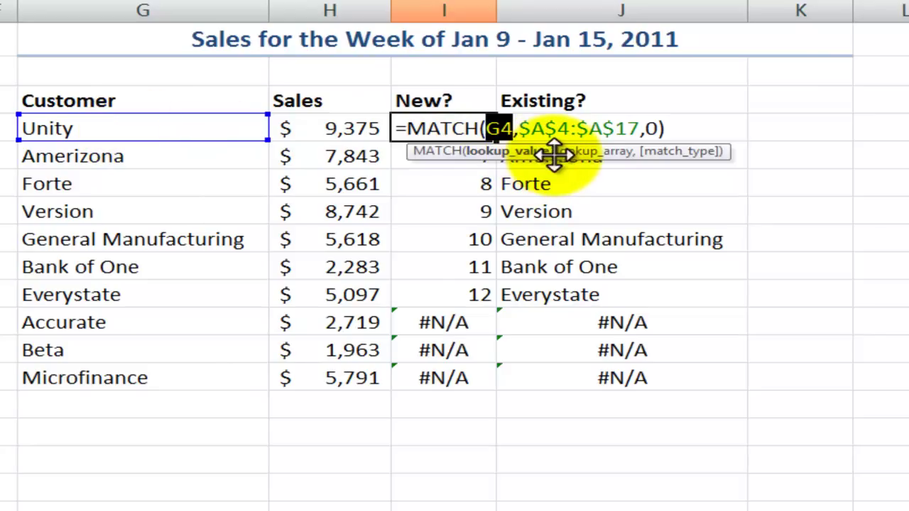
pyautogui.click(574, 153)
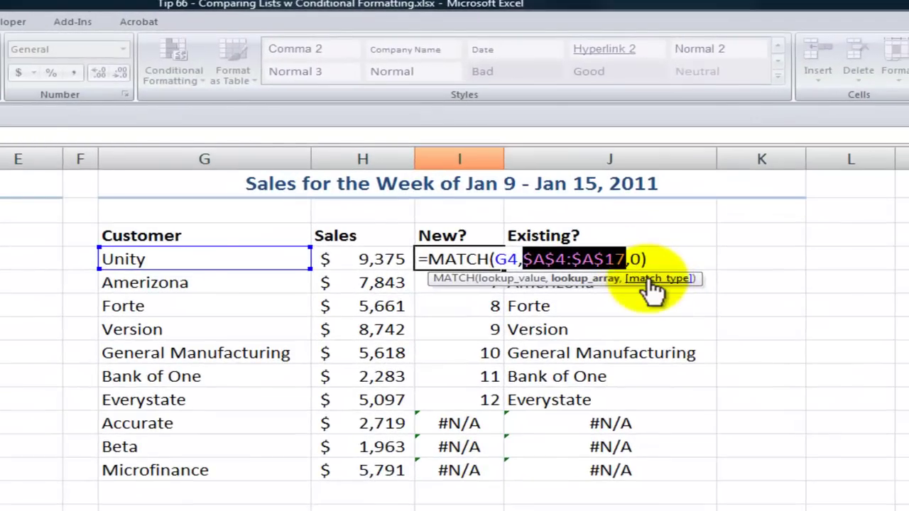
pyautogui.click(650, 279)
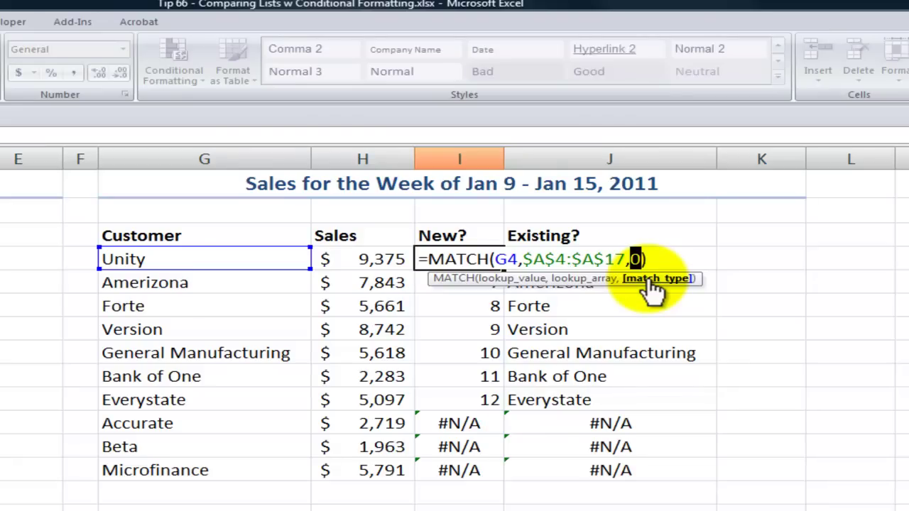
pyautogui.hotkey('ctrl', 'Return')
# - Check the #N/A results in the New? column against the corresponding customers in G11:G13
pyautogui.click(455, 423)
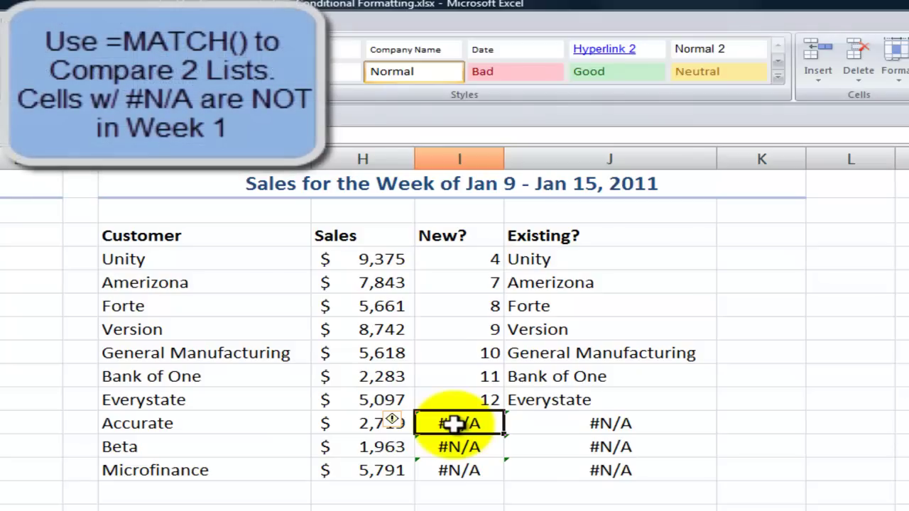
pyautogui.moveTo(212, 425); pyautogui.dragTo(211, 439)
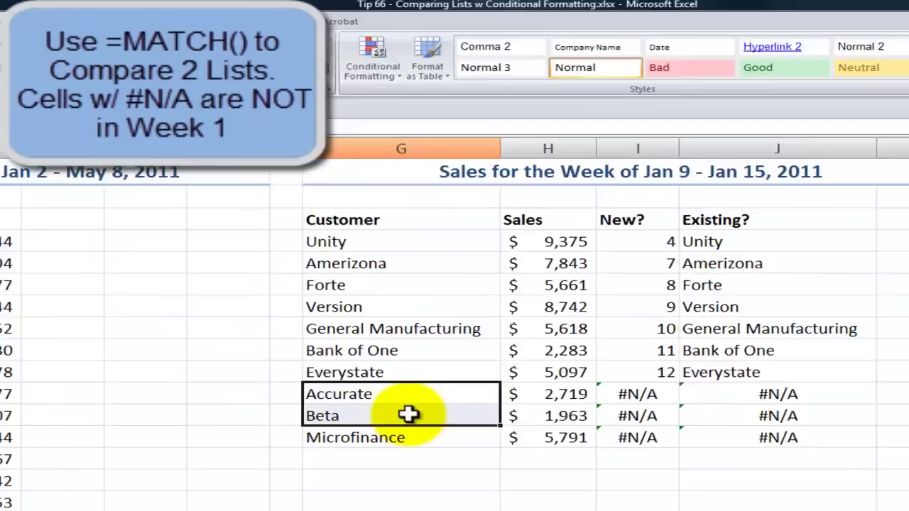
pyautogui.moveTo(409, 415); pyautogui.dragTo(407, 433)
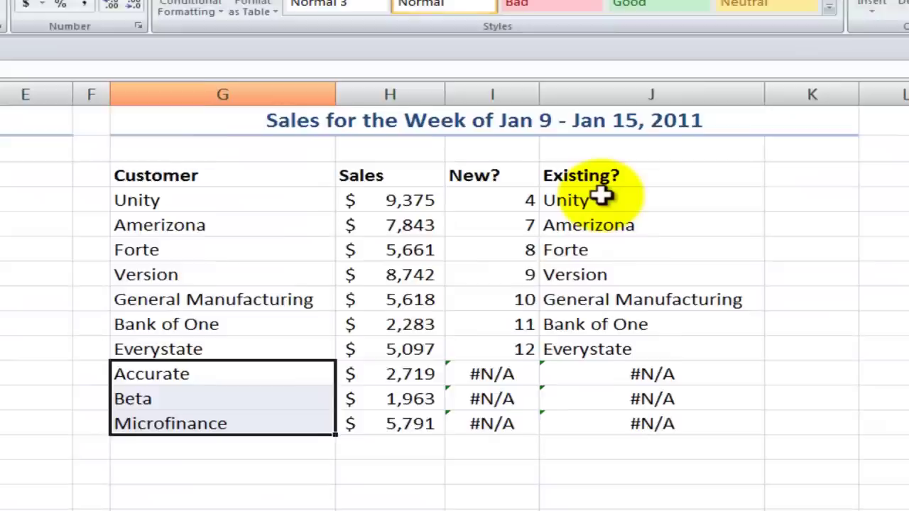
# - Examine the lookup value, table array, column index and range lookup arguments of the VLOOKUP formula in J4
pyautogui.click(908, 214)
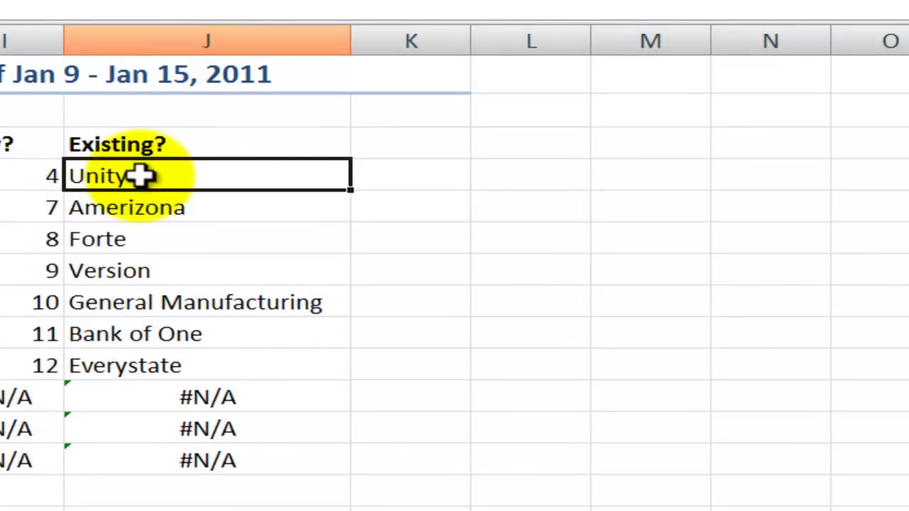
pyautogui.doubleClick(140, 176)
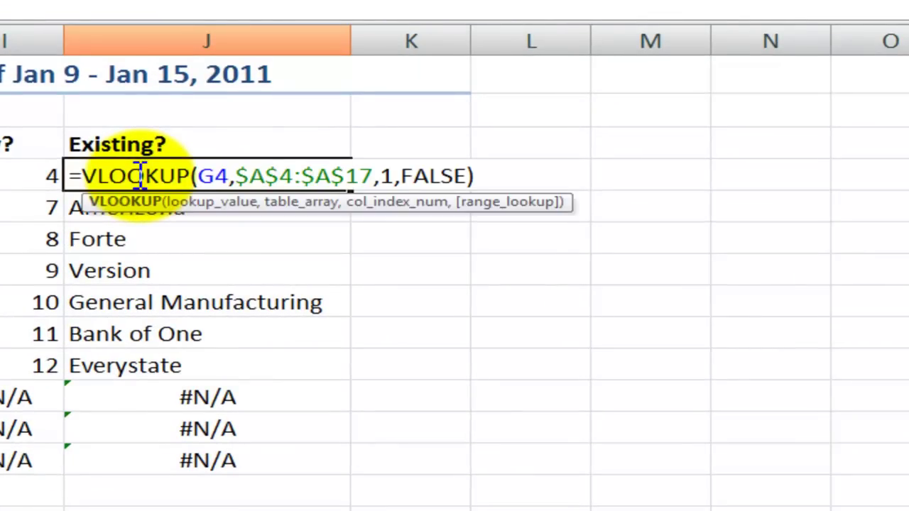
pyautogui.click(206, 204)
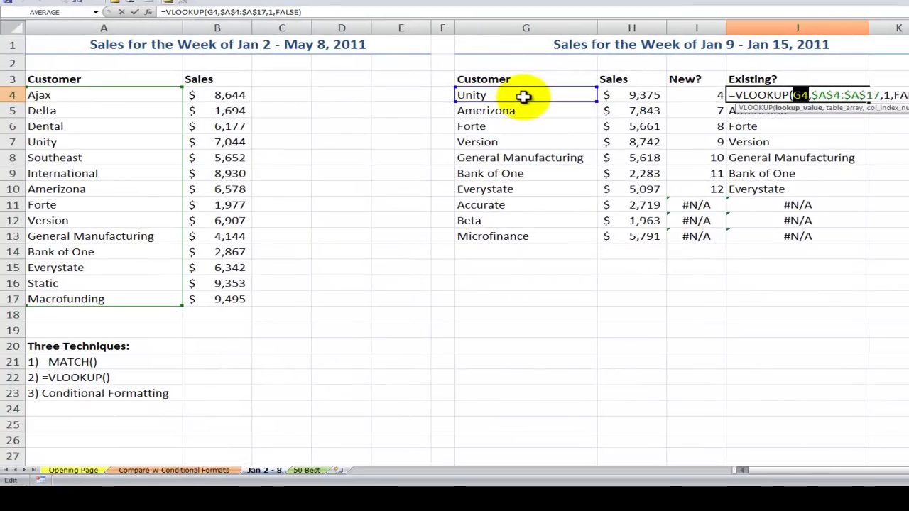
pyautogui.click(843, 108)
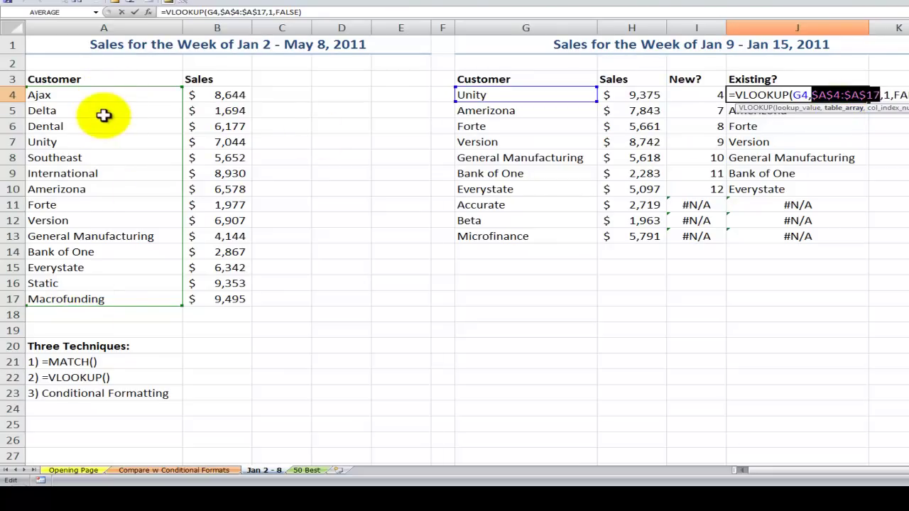
pyautogui.click(887, 108)
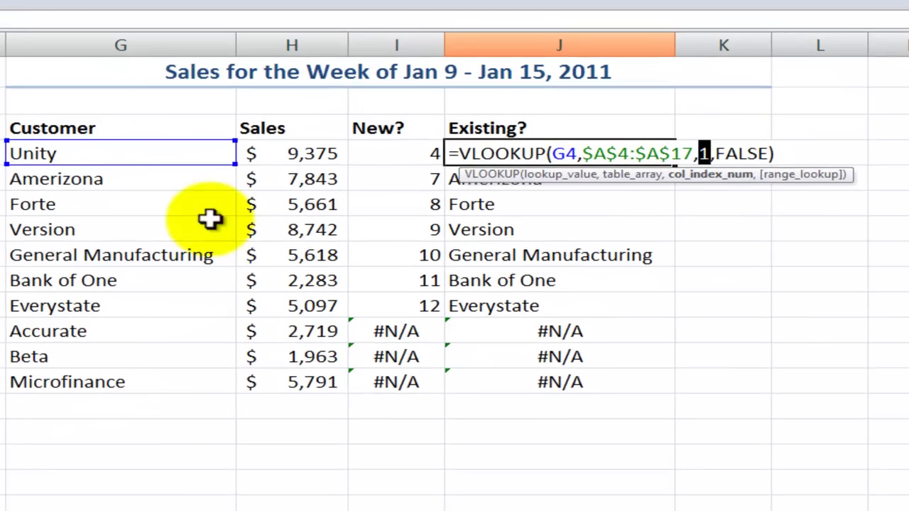
pyautogui.click(805, 175)
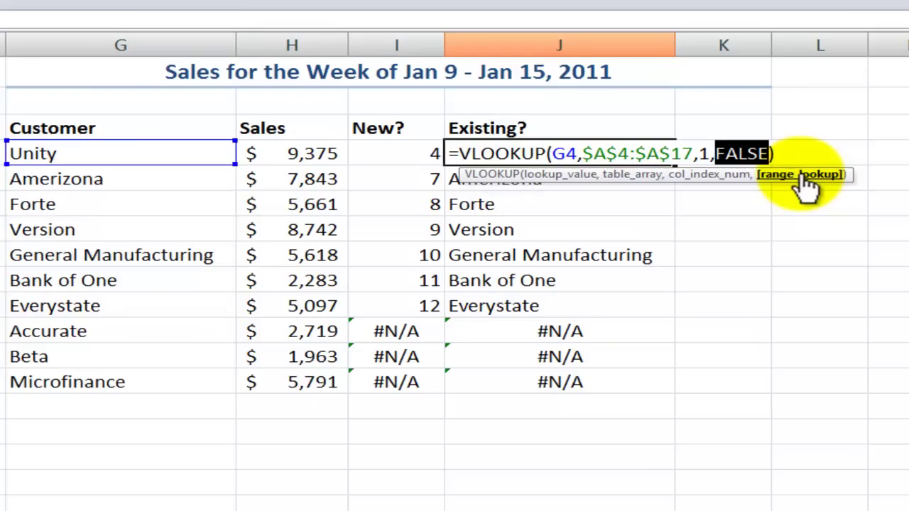
pyautogui.hotkey('ctrl', 'Return')
# - Recheck the match type argument of the MATCH formula in I4, and inspect the VLOOKUP result in J11
pyautogui.click(403, 154)
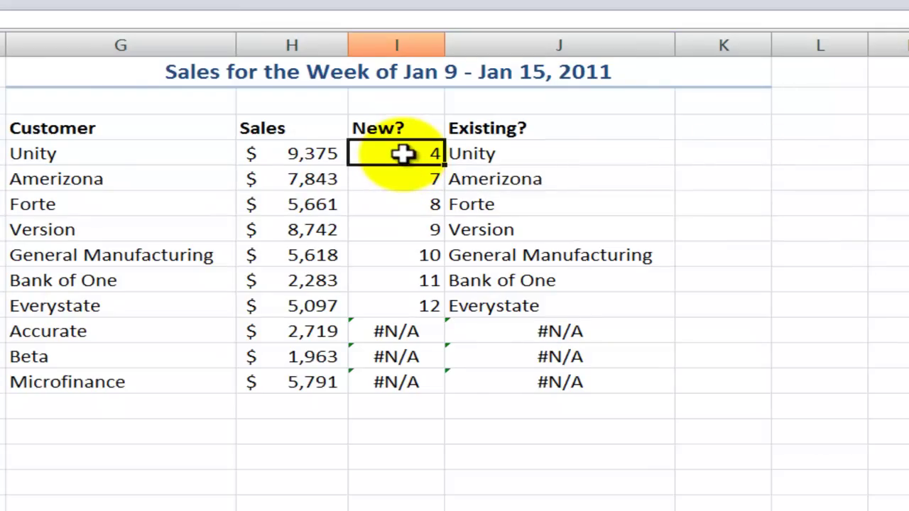
pyautogui.doubleClick(403, 154)
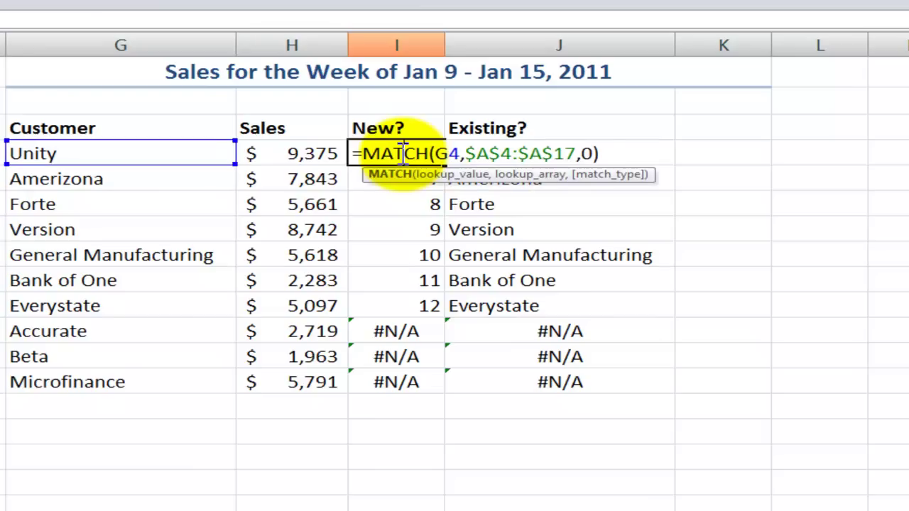
pyautogui.click(625, 179)
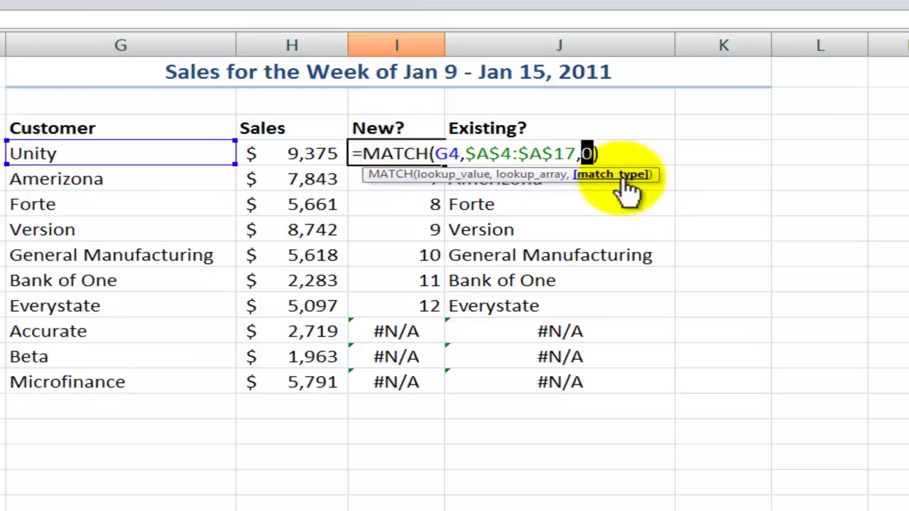
pyautogui.press('Escape')
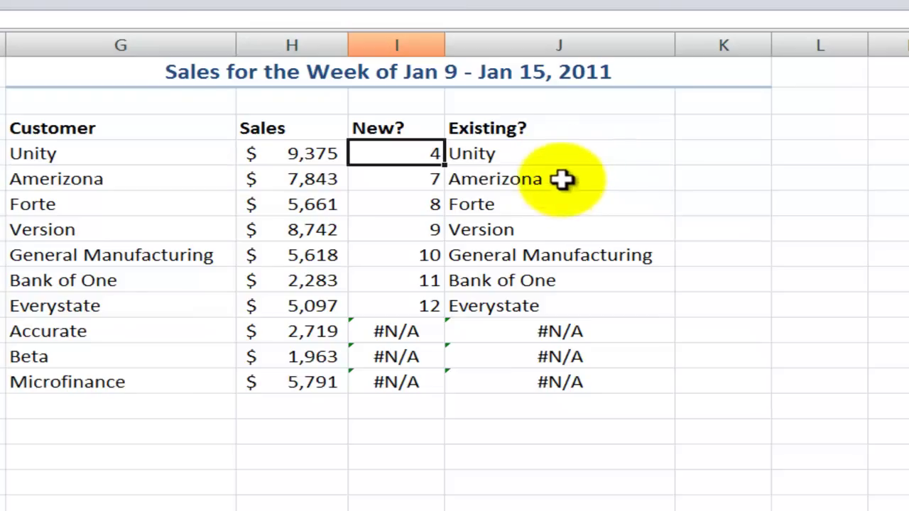
pyautogui.click(537, 332)
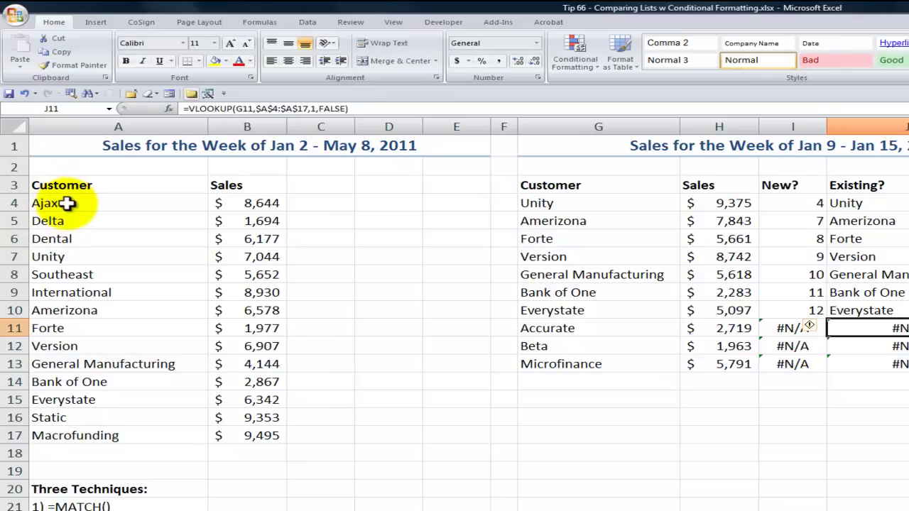
# - Check the range names assigned to the customer lists in A4:A17 and G4:G13
pyautogui.moveTo(65, 204); pyautogui.dragTo(114, 436)
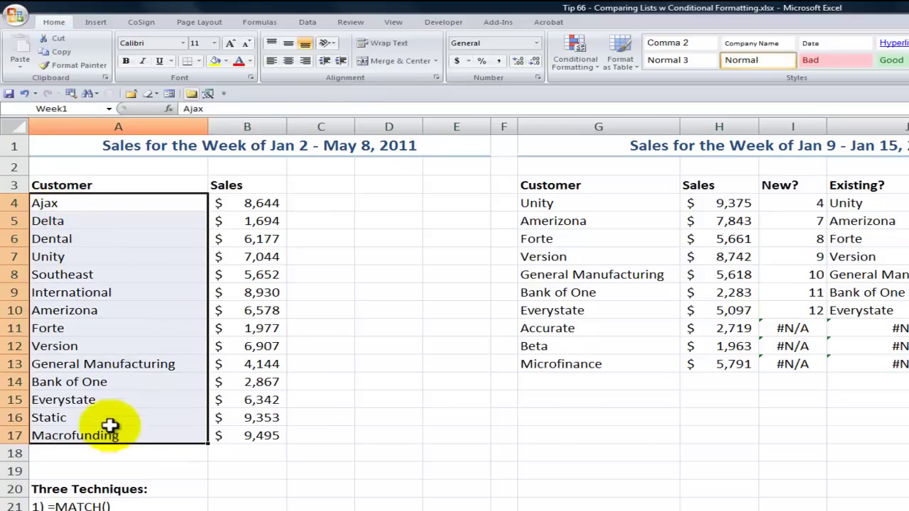
pyautogui.click(80, 108)
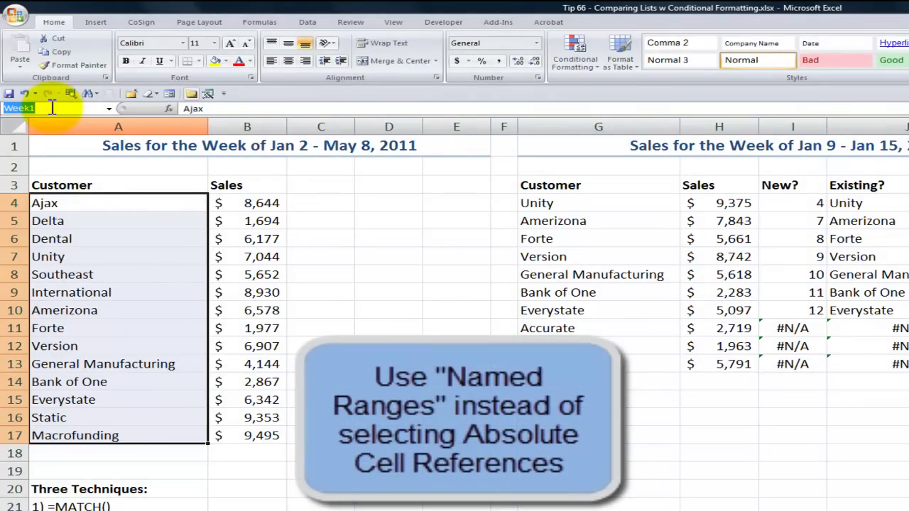
pyautogui.moveTo(568, 203); pyautogui.dragTo(568, 363)
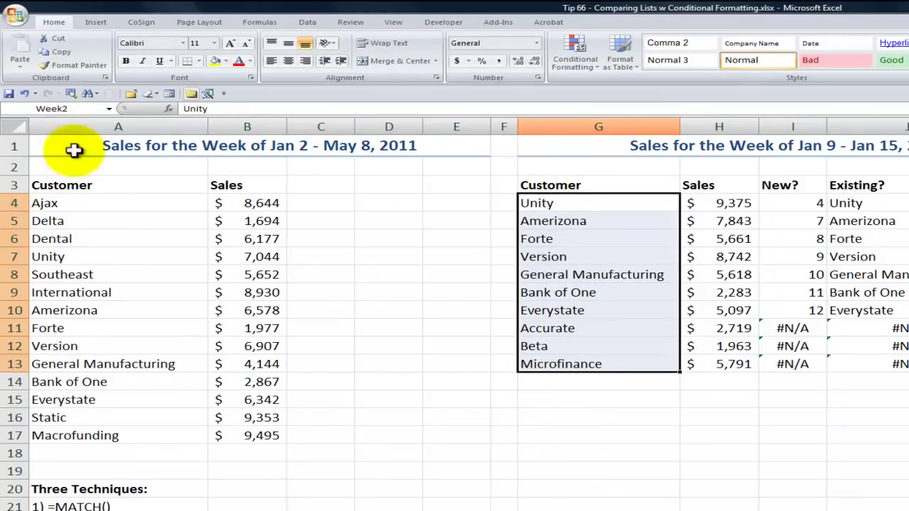
# - Start a new conditional formatting rule for A4:A17 that uses a formula to determine which cells to format
pyautogui.moveTo(75, 203); pyautogui.dragTo(77, 442)
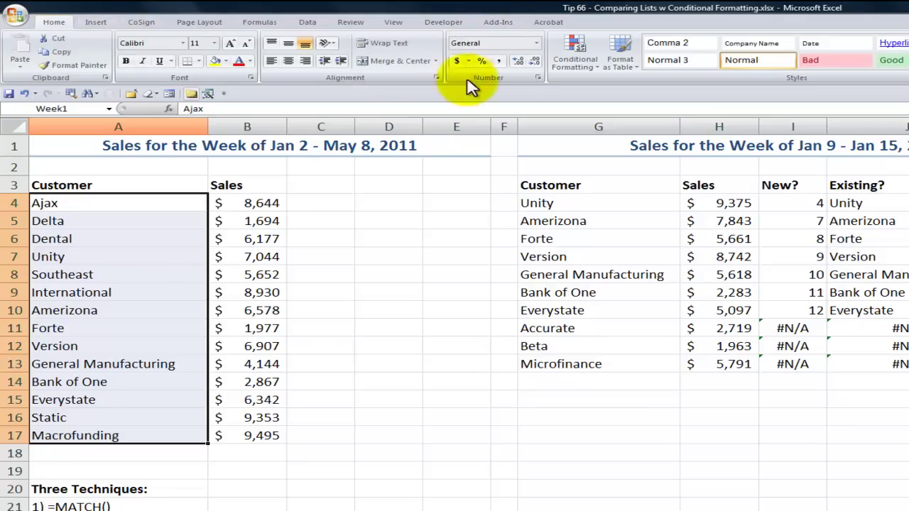
pyautogui.click(572, 61)
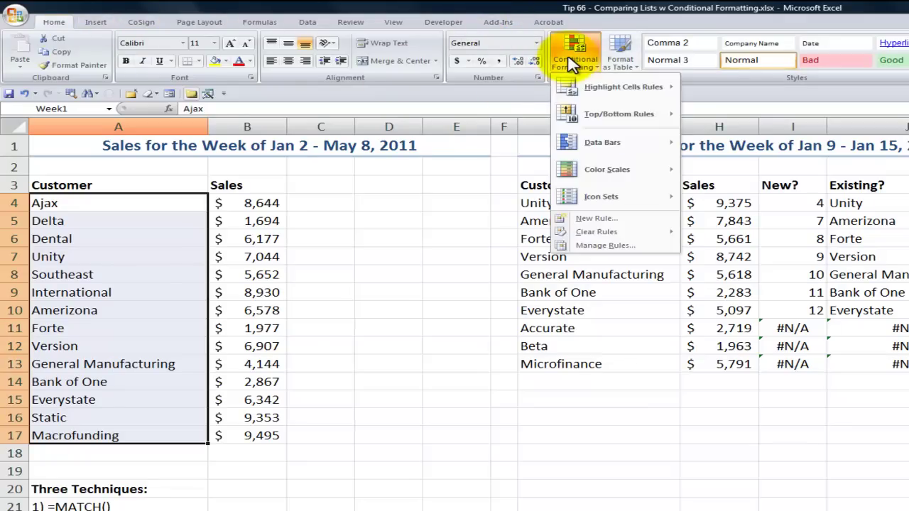
pyautogui.click(613, 226)
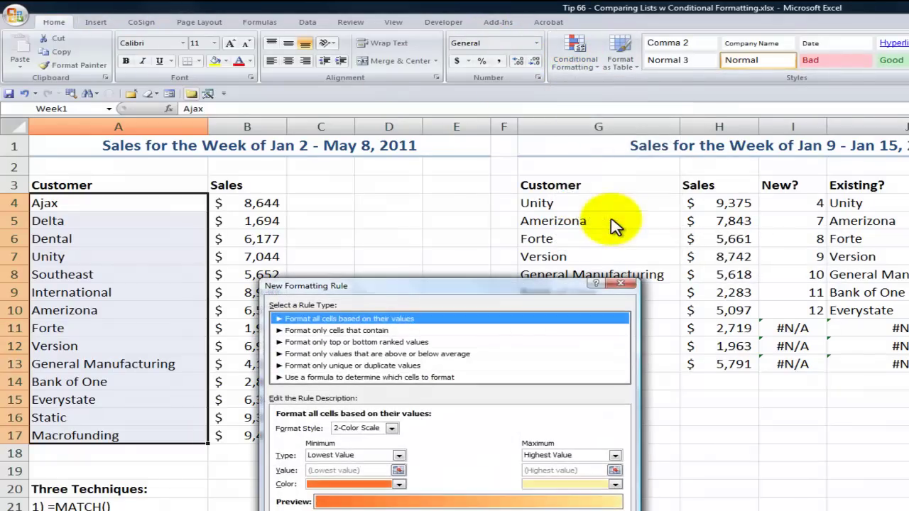
pyautogui.click(351, 380)
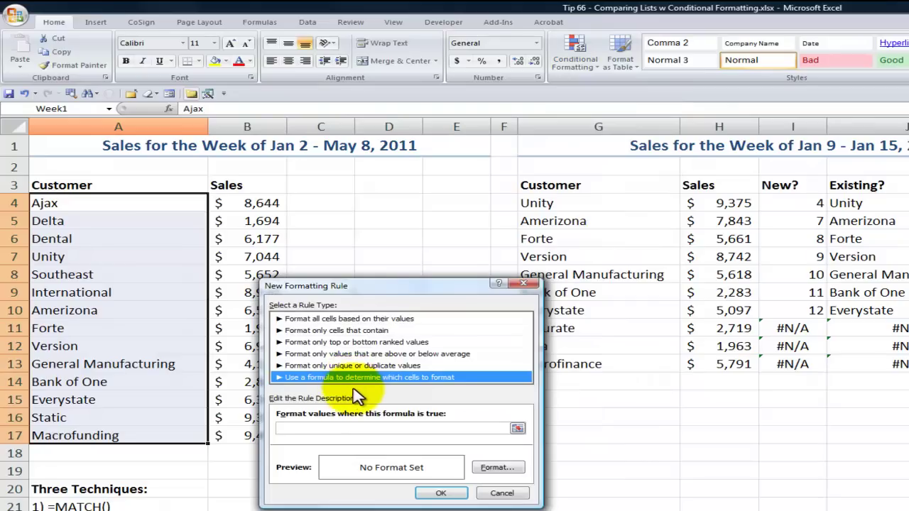
pyautogui.click(306, 429)
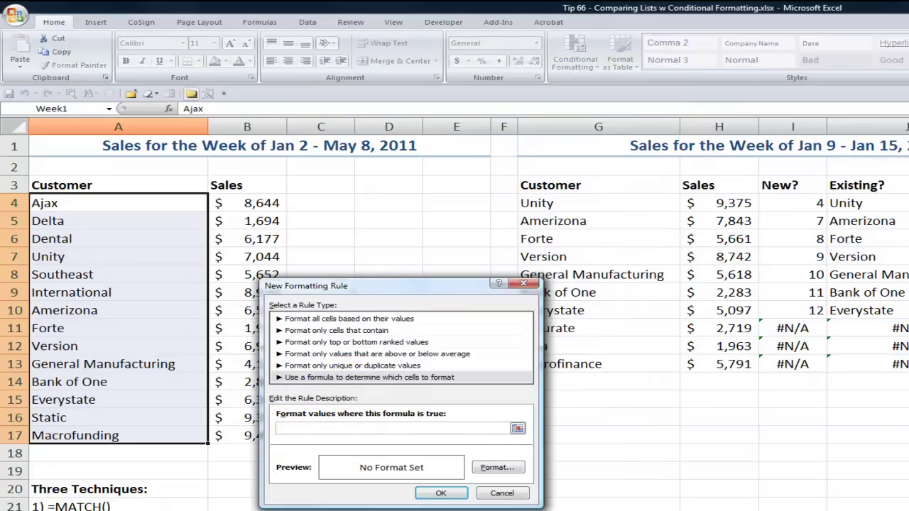
# - Enter the rule formula =countif(Week2,A4)=0, using the named range Week2 and a relative reference to A4
pyautogui.write('=countif(')
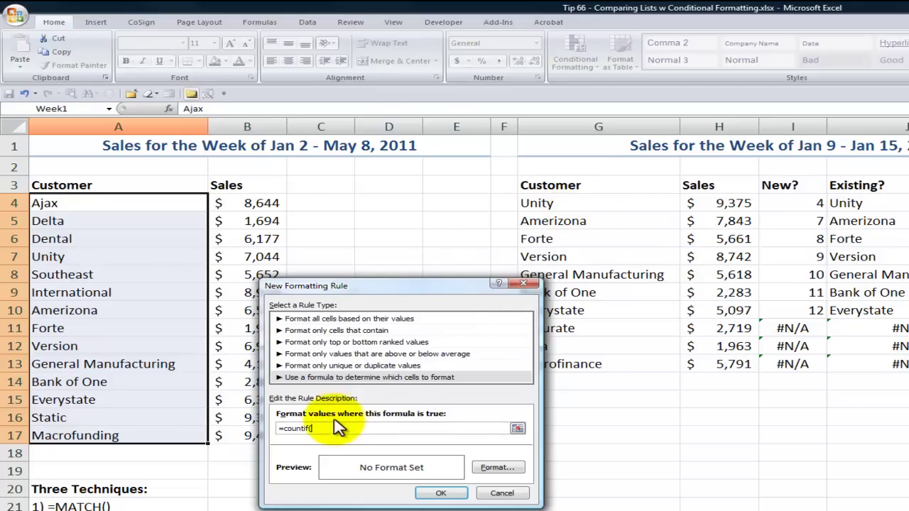
pyautogui.press('F3')
pyautogui.click(384, 398)
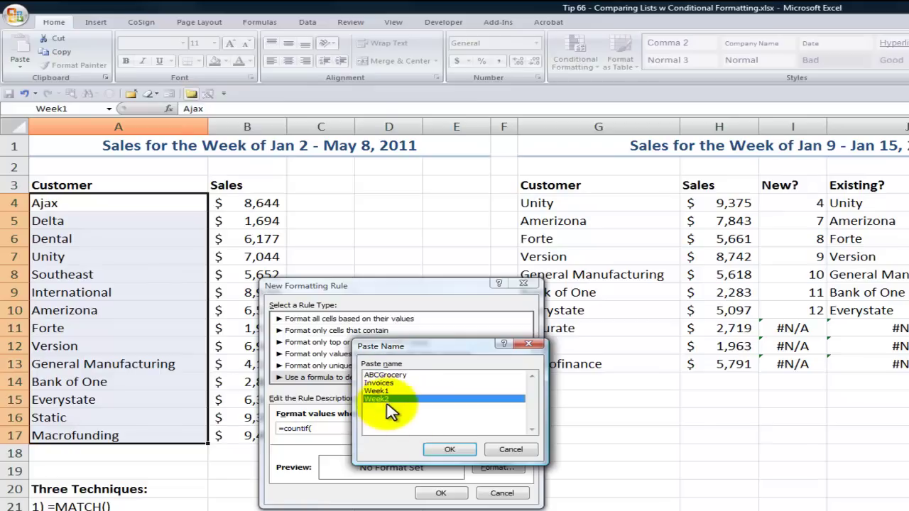
pyautogui.click(450, 452)
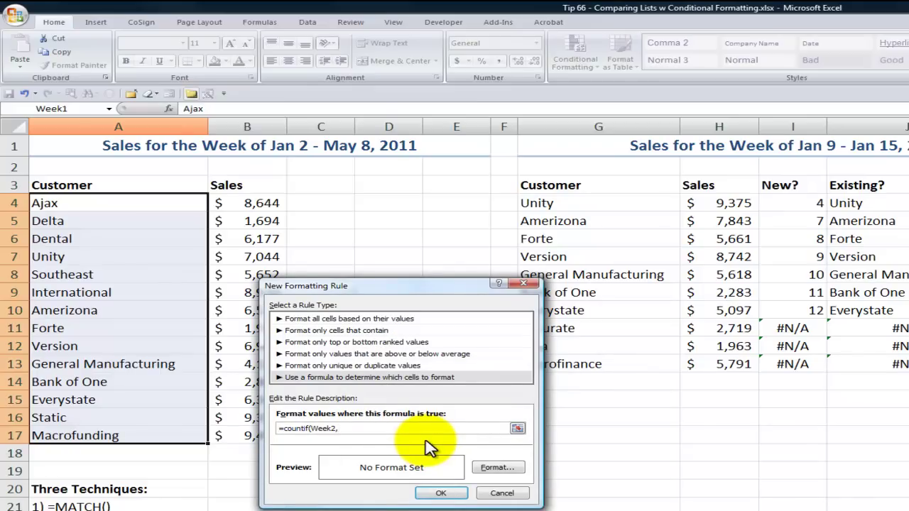
pyautogui.click(133, 205)
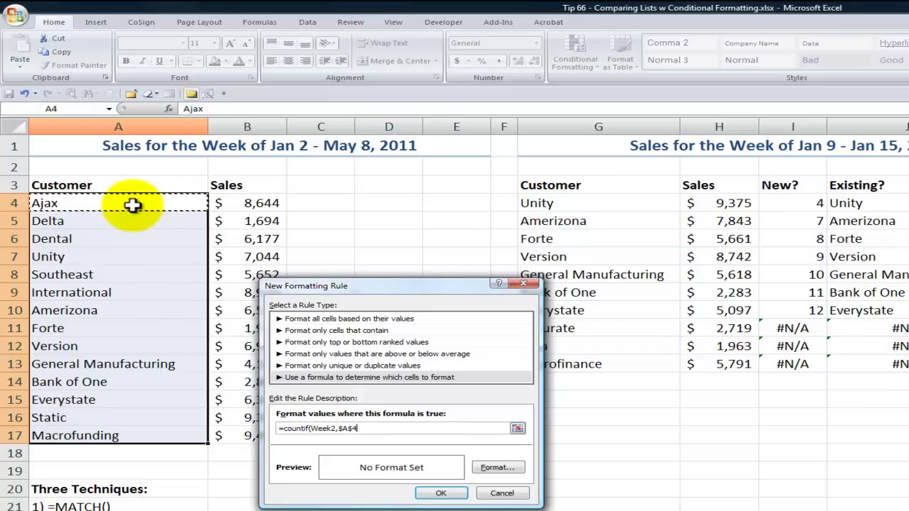
pyautogui.press('F4')
pyautogui.press('F4')
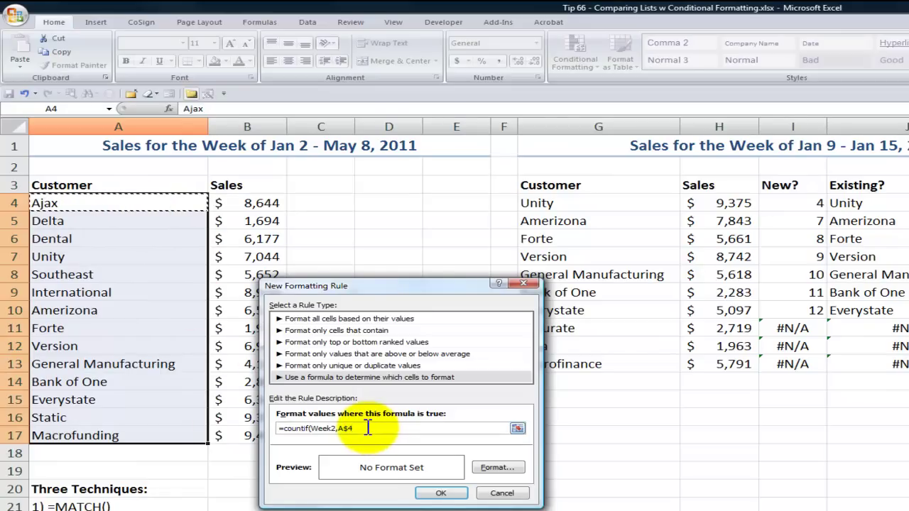
pyautogui.press('F4')
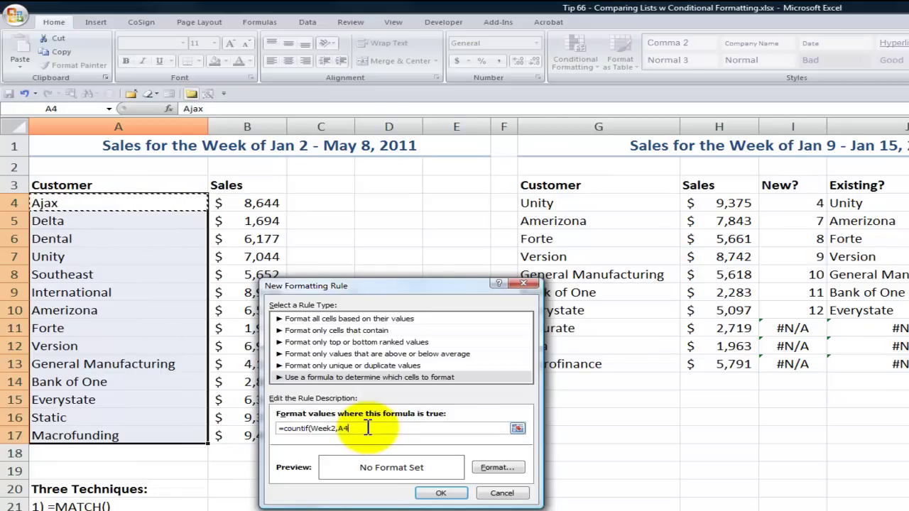
pyautogui.write(')=0')
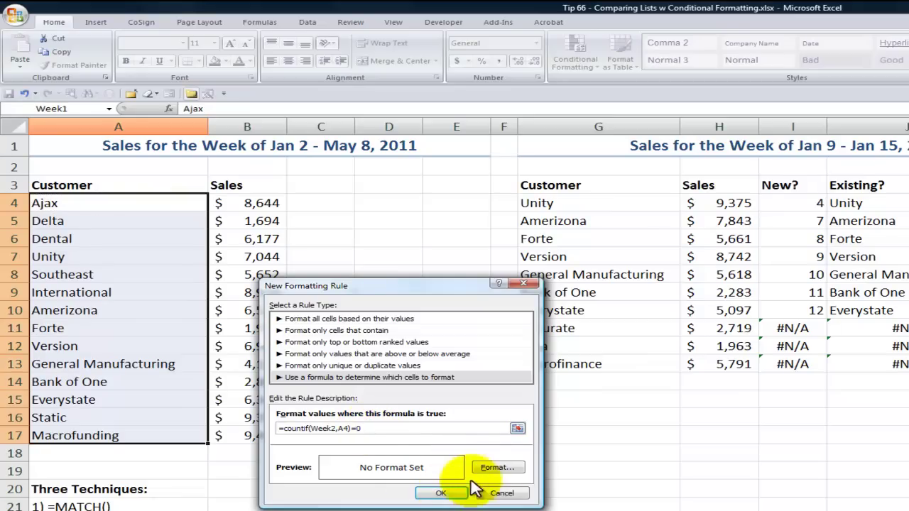
# - Give the rule a solid olive green background fill and apply it to the customer list in A4:A17
pyautogui.click(495, 468)
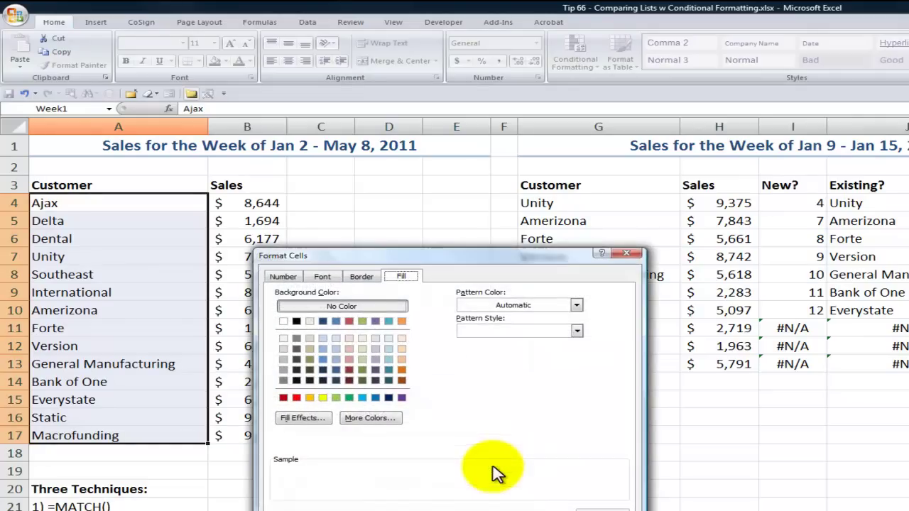
pyautogui.click(362, 321)
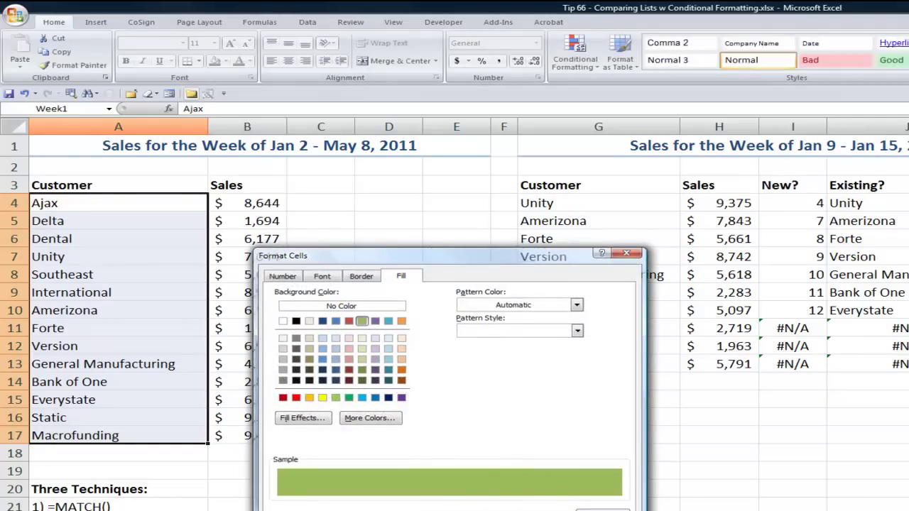
pyautogui.click(547, 507)
pyautogui.click(439, 495)
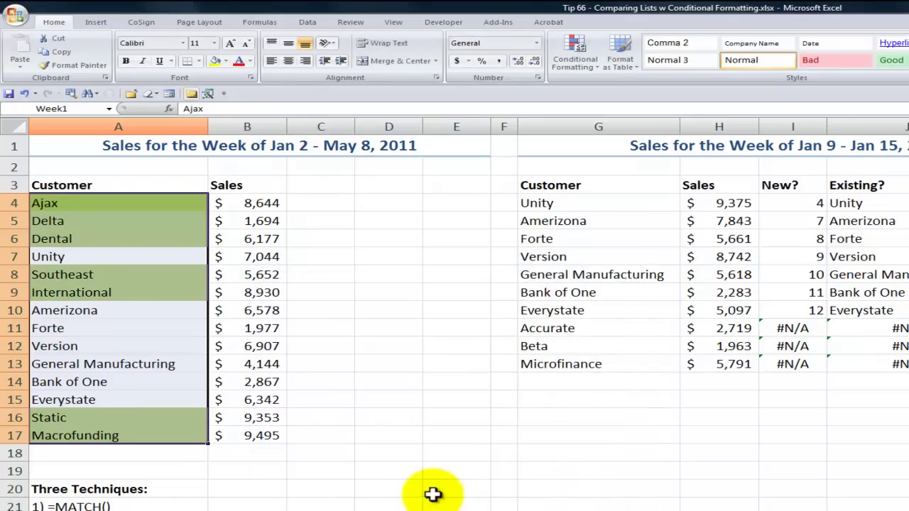
# - Clear the conditional formatting rules from the entire sheet
pyautogui.click(124, 201)
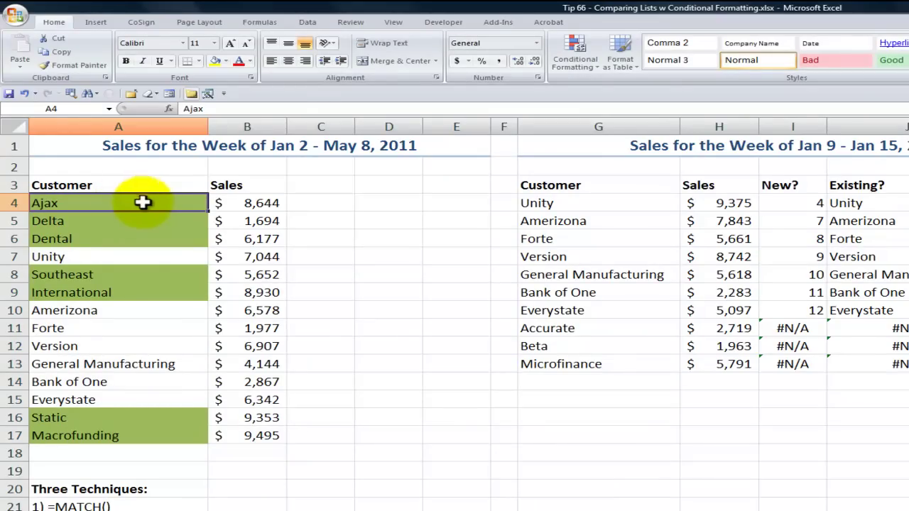
pyautogui.click(565, 205)
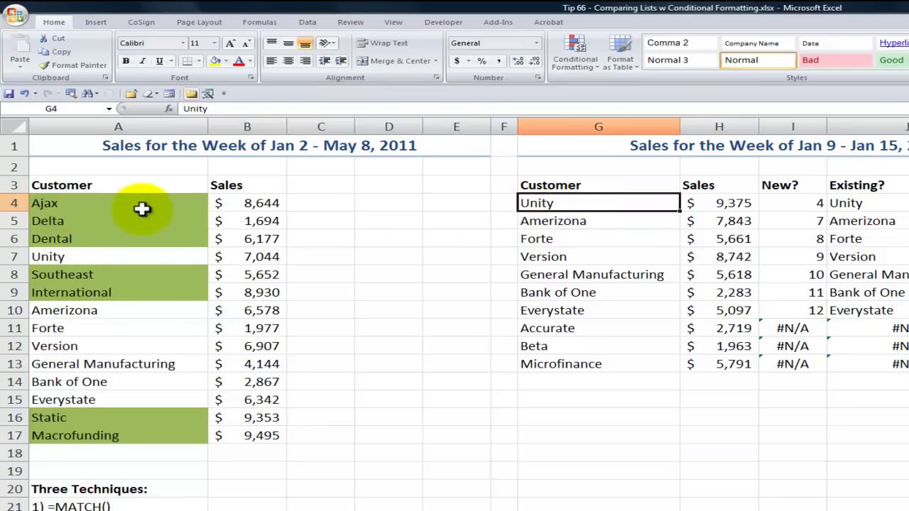
pyautogui.moveTo(132, 205); pyautogui.dragTo(112, 436)
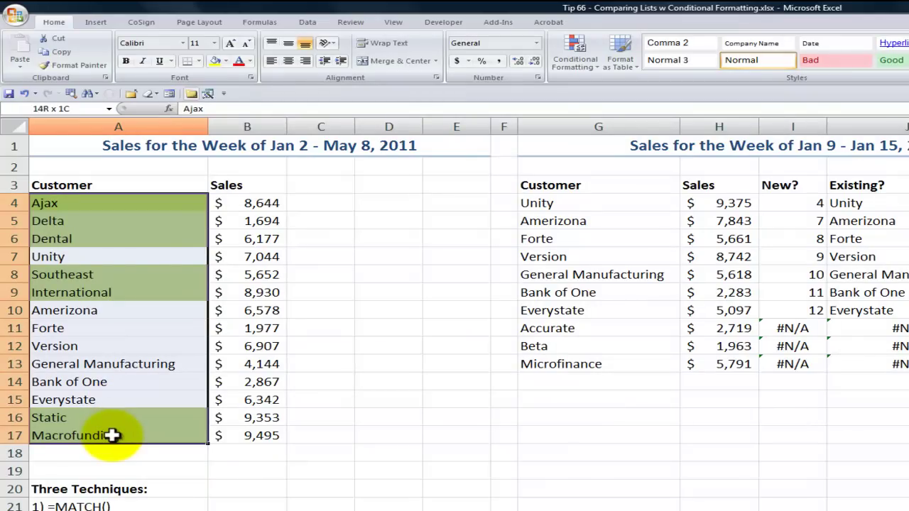
pyautogui.moveTo(112, 436); pyautogui.dragTo(114, 434)
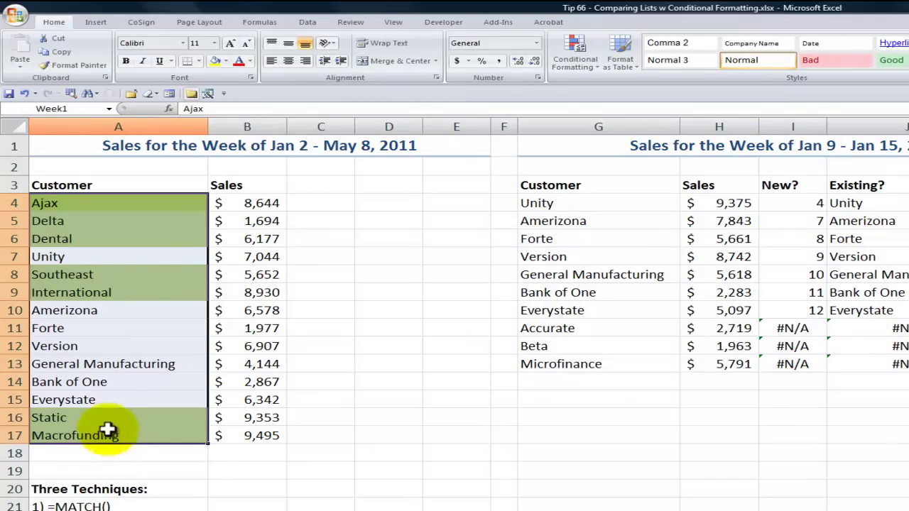
pyautogui.click(583, 65)
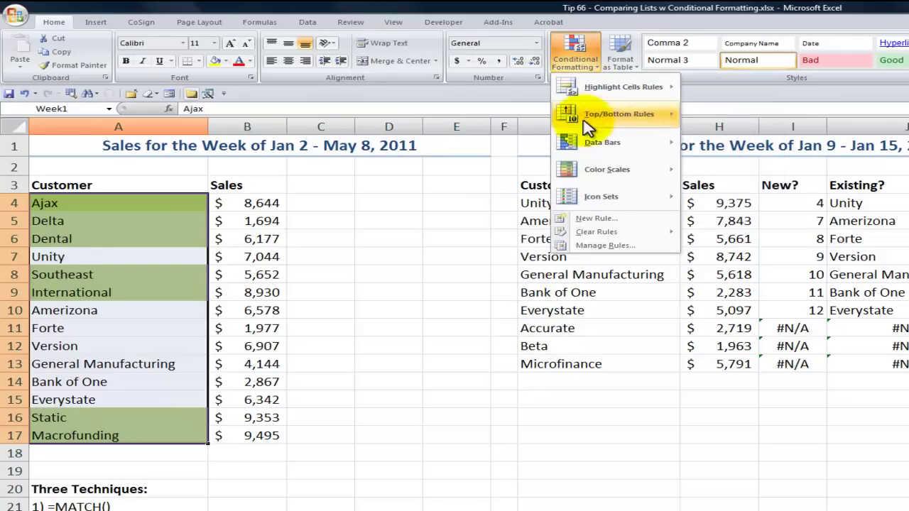
pyautogui.moveTo(591, 237)
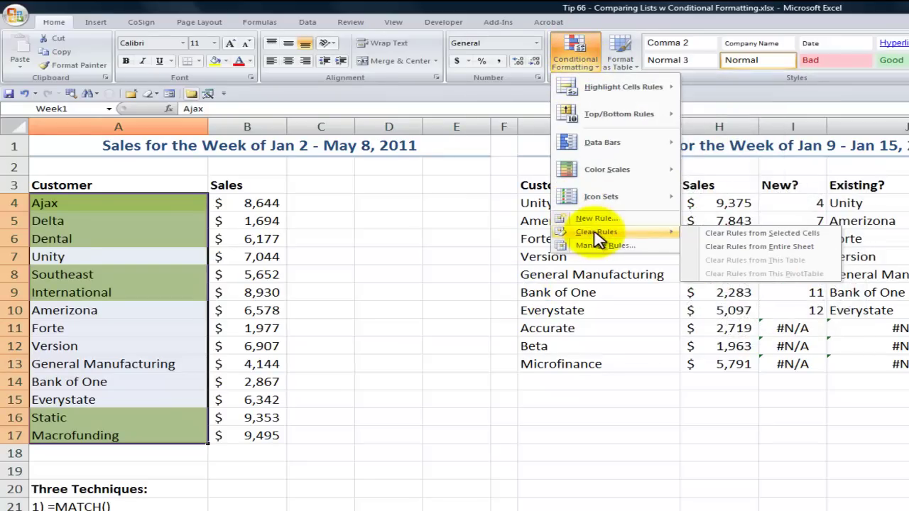
pyautogui.click(760, 246)
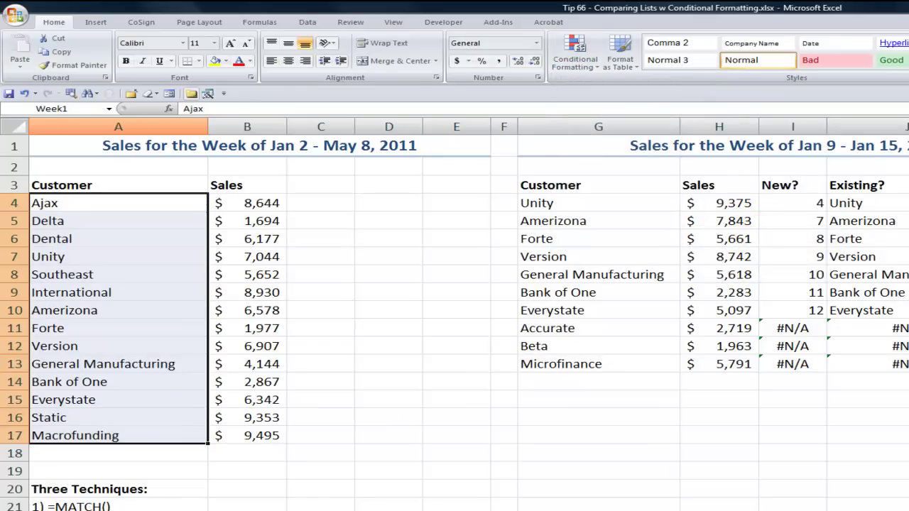
# - Look at the adjacent worksheet comparing two company lists, and return to the sales sheet to inspect the MATCH formula in I4
pyautogui.hotkey('ctrl', 'pagedown')
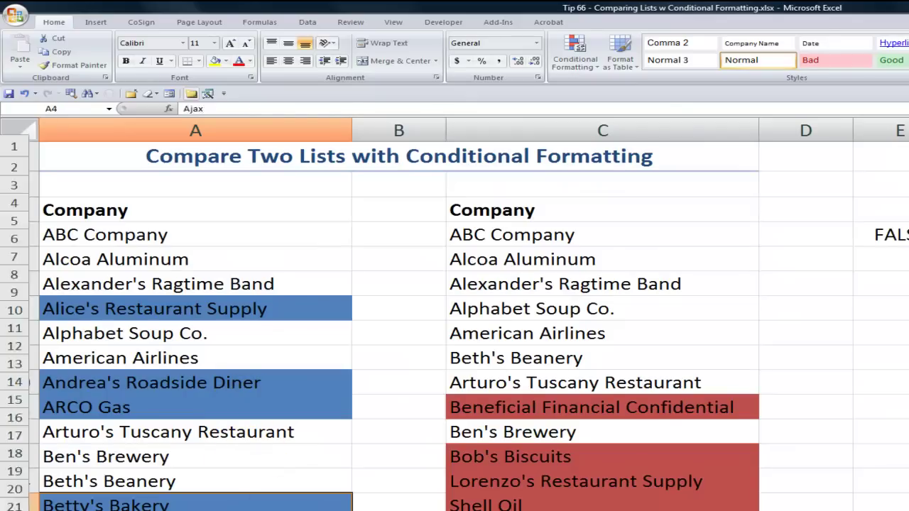
pyautogui.hotkey('ctrl', 'pageup')
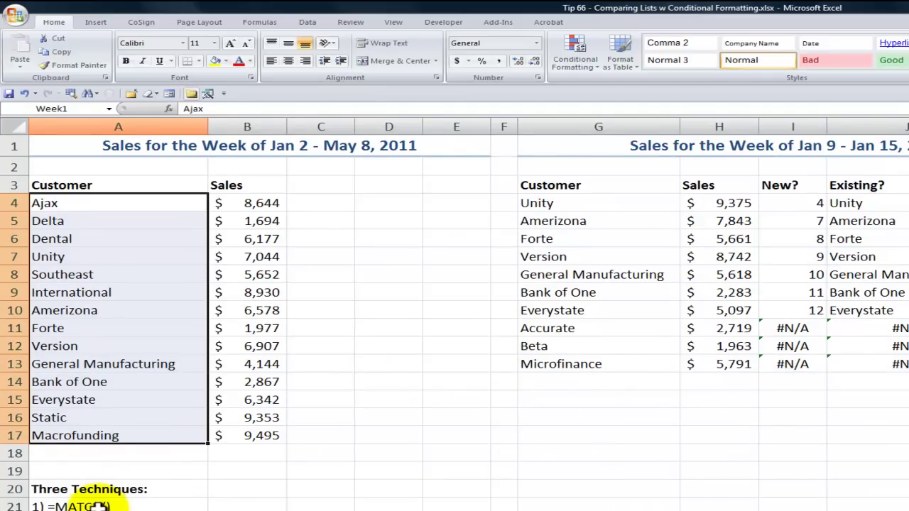
pyautogui.click(120, 505)
pyautogui.click(816, 203)
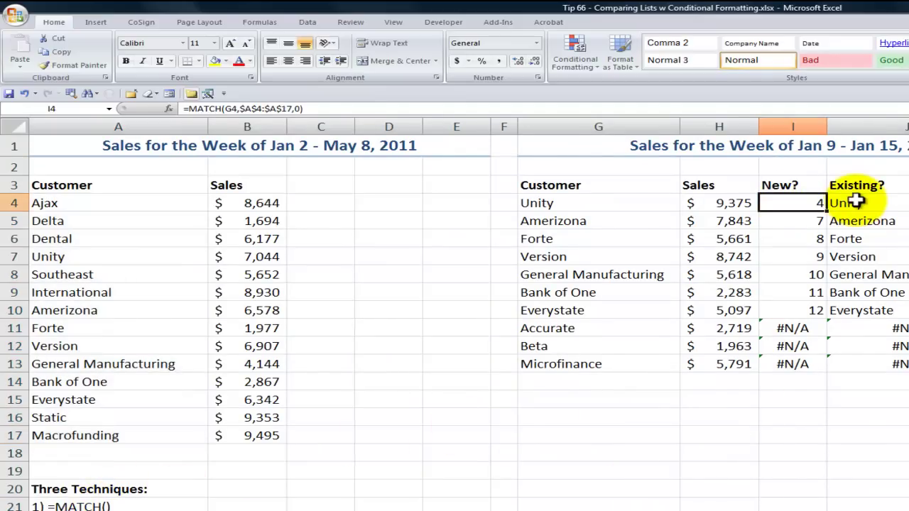